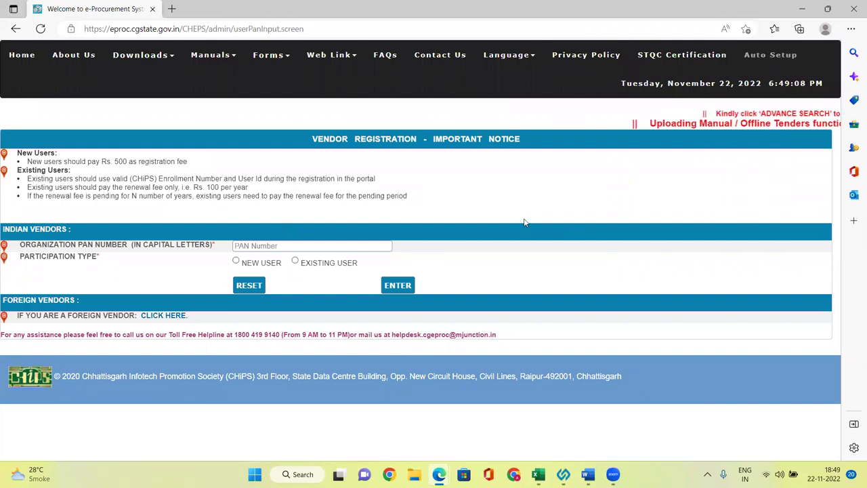
Enter the organisation's PAN in capital letters and submit it as a NEW USER
click(313, 244)
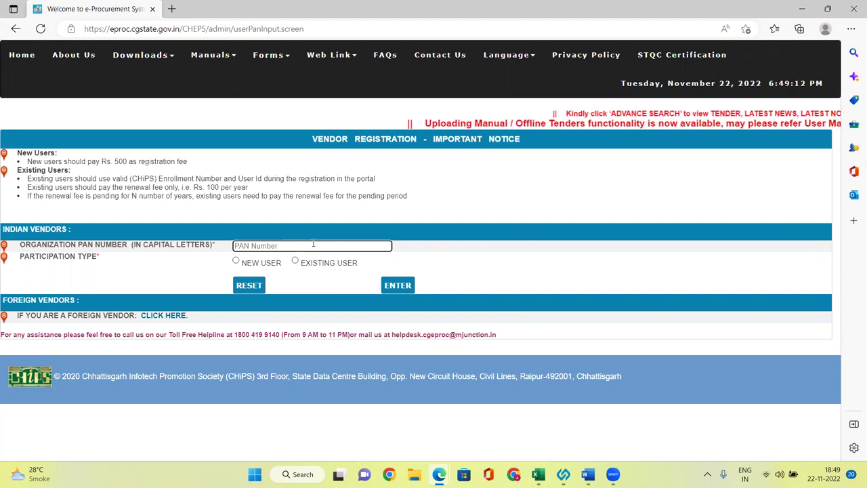
key(Caps_Lock)
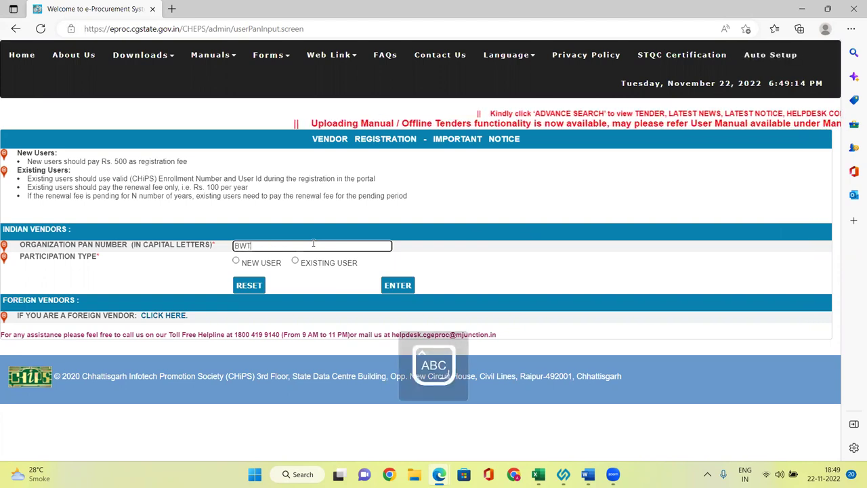
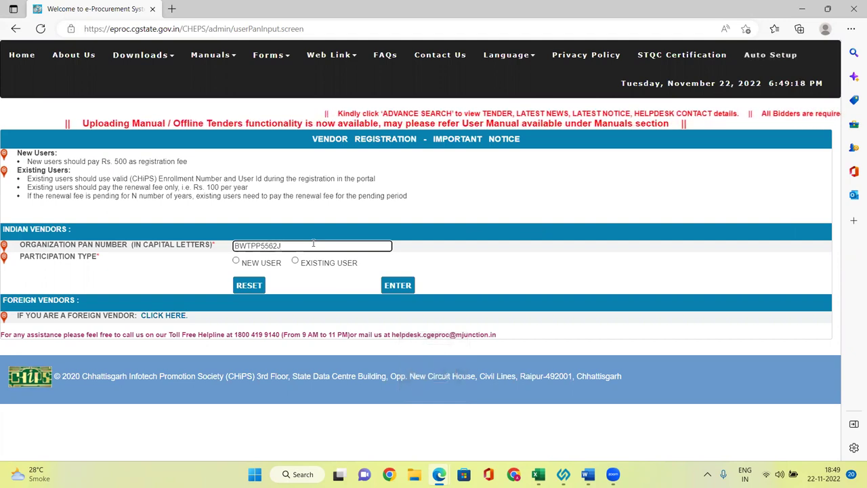
click(236, 261)
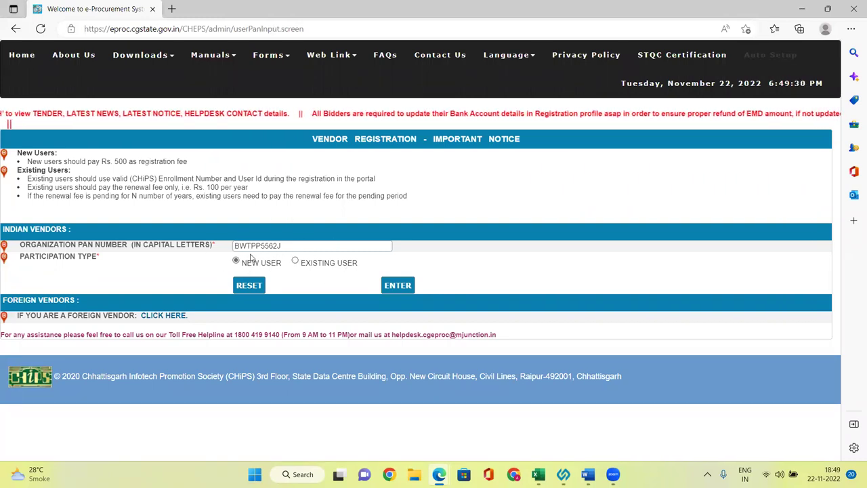
click(397, 287)
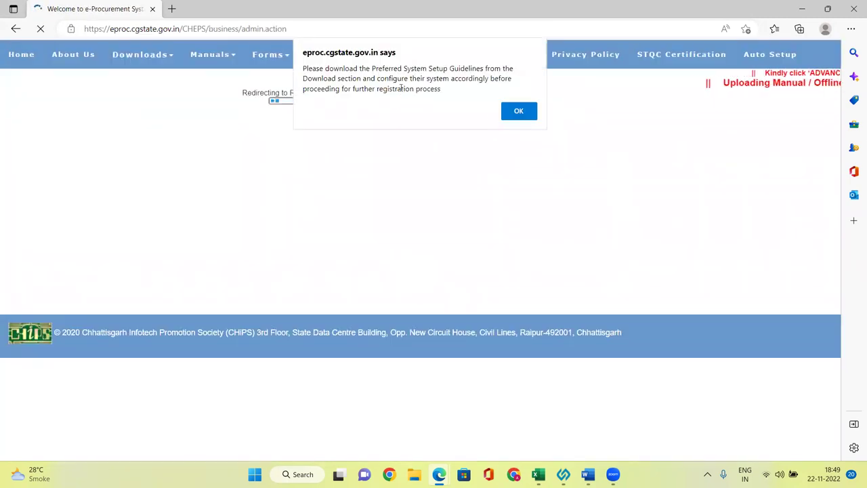
Acknowledge the setup-guidelines notice and reload the page to show the Vendor/Bidder Registration form
click(519, 110)
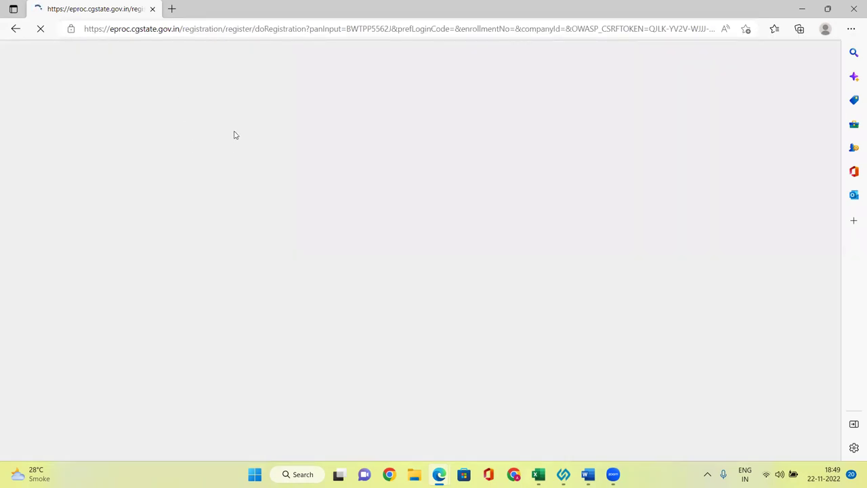
click(256, 31)
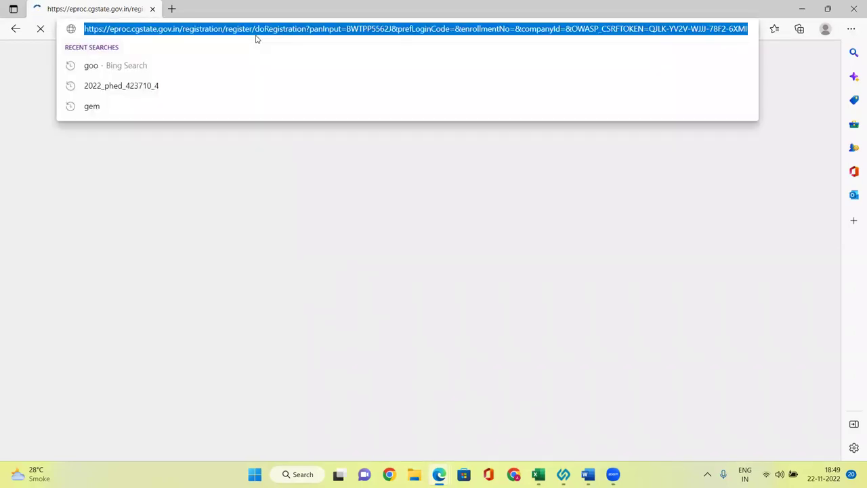
key(Return)
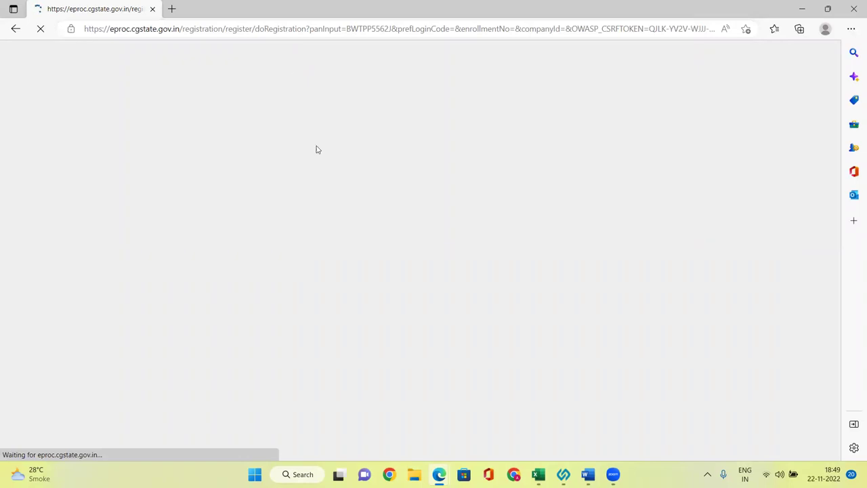
scroll(180, 237, down, 1)
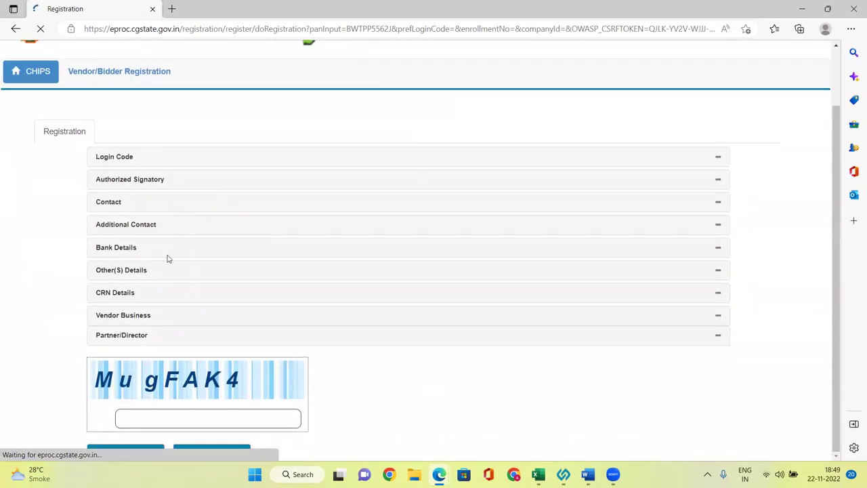
Expand Login Code and enter a lowercase preferred login code so its availability is confirmed
click(128, 163)
scroll(290, 226, down, 1)
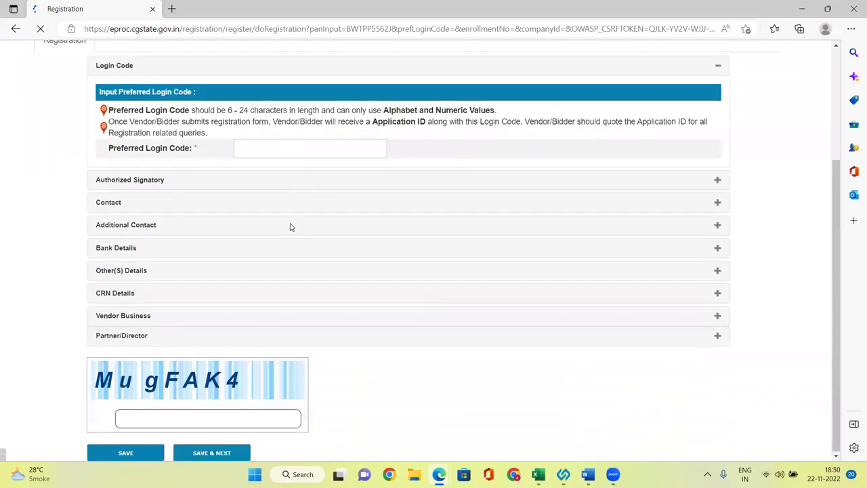
scroll(135, 203, up, 1)
scroll(115, 142, down, 1)
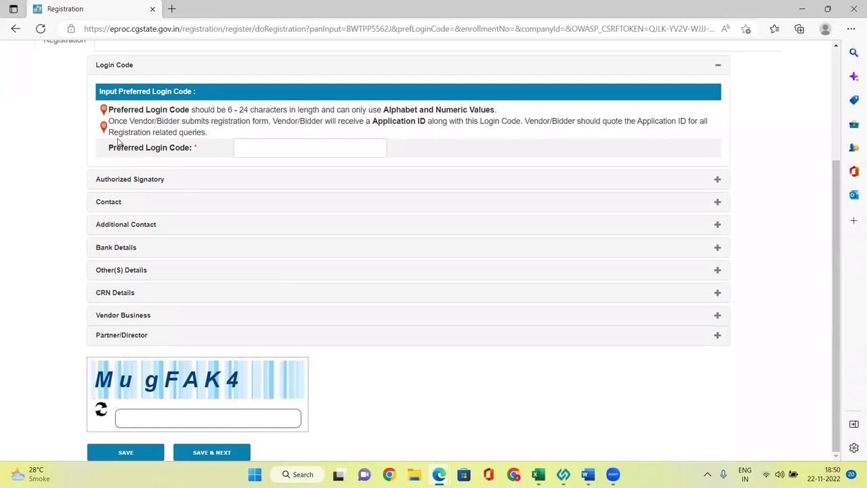
click(310, 142)
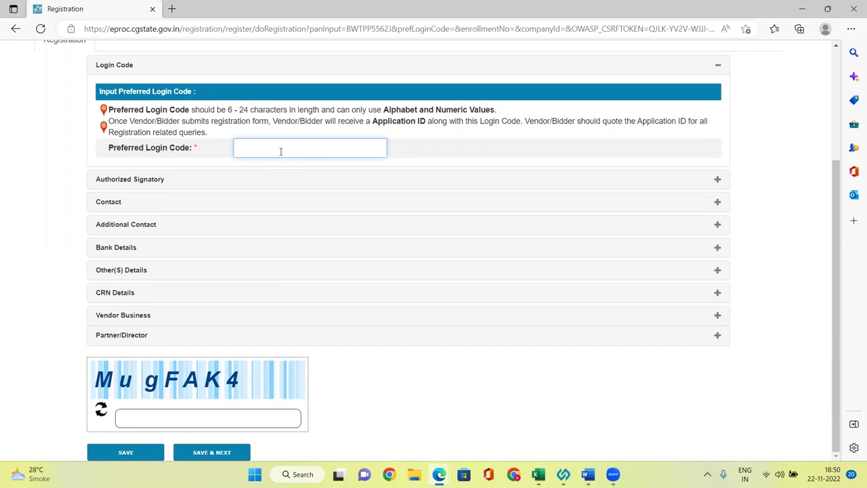
key(Caps_Lock)
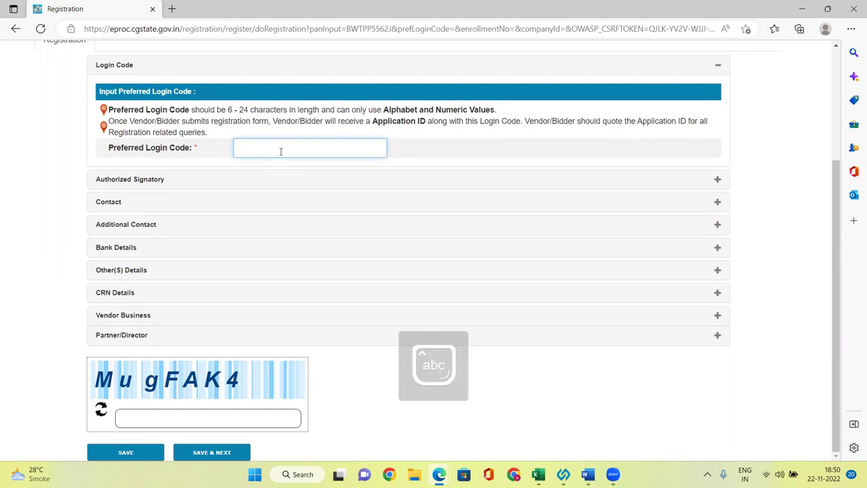
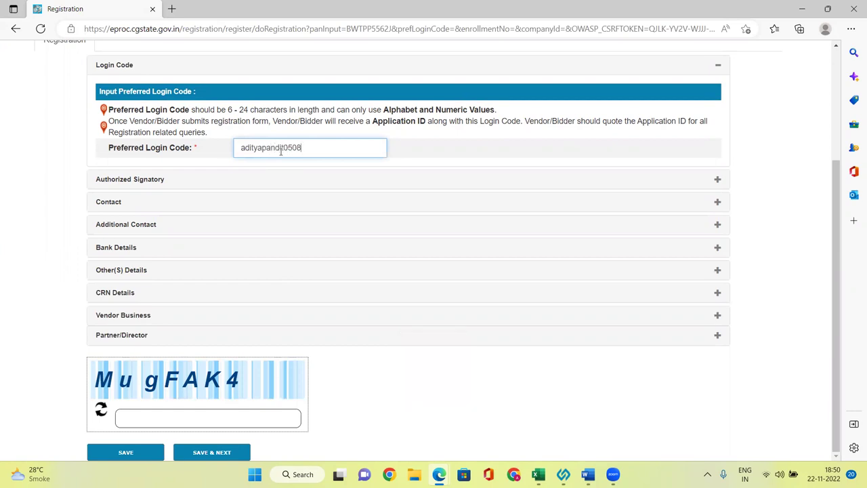
click(46, 201)
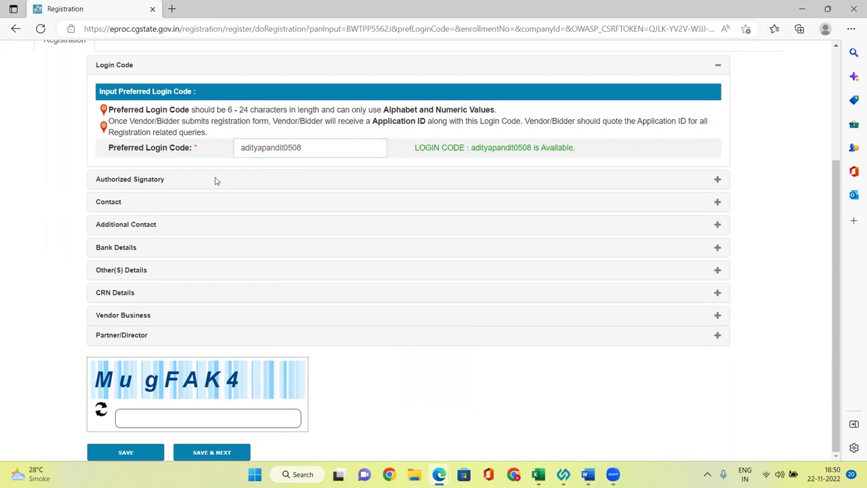
Open Authorized Signatory and enter the signatory's first and last name
drag(481, 150, 532, 150)
click(722, 154)
click(141, 180)
click(175, 144)
key(Tab)
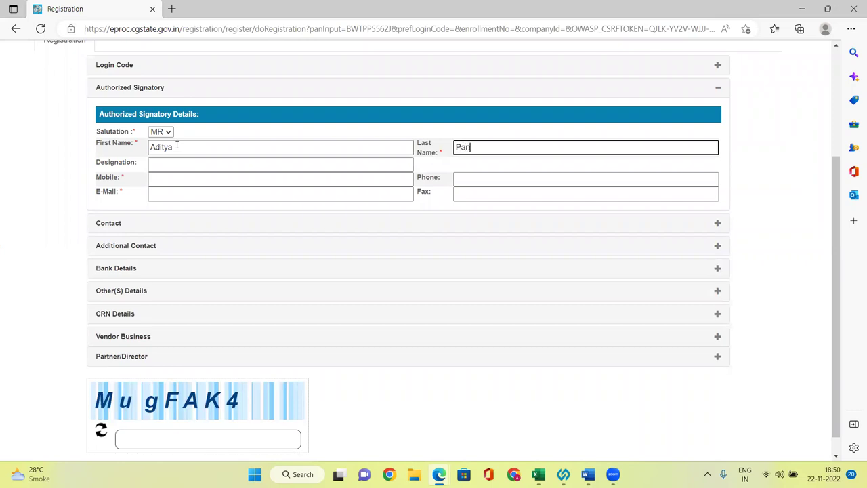
Fill in designation Proprietor plus the signatory's mobile number and e-mail address
click(192, 165)
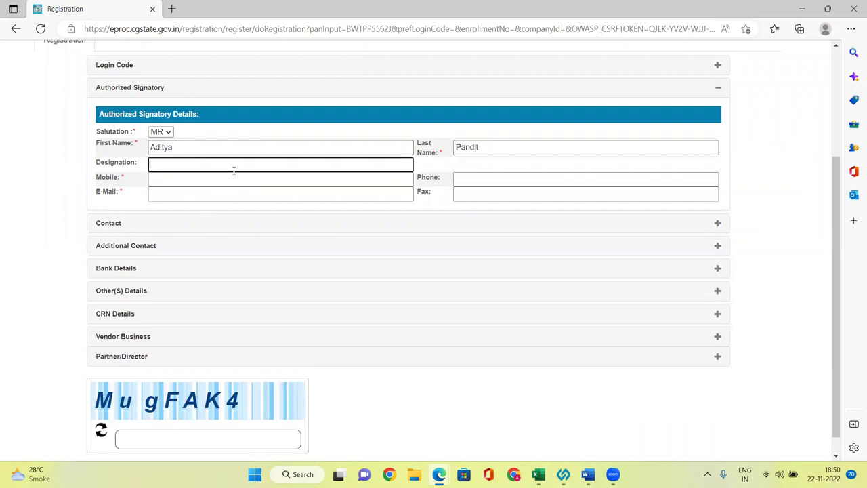
text(Proprietor)
click(209, 182)
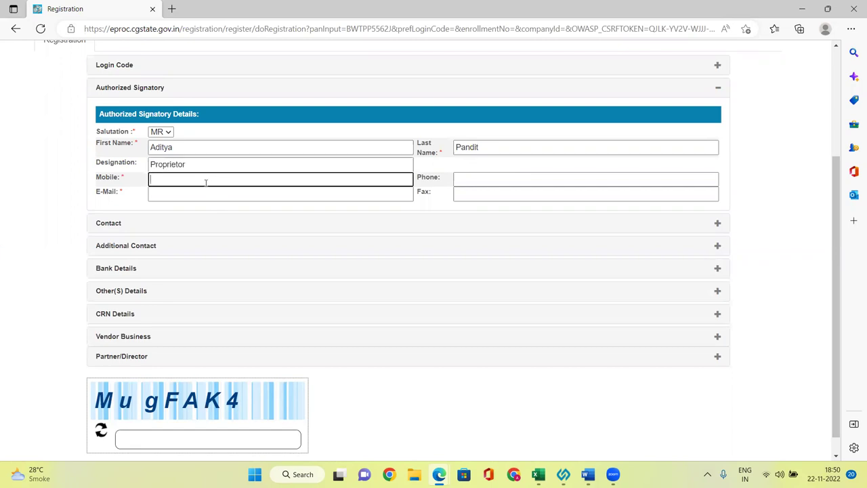
click(216, 193)
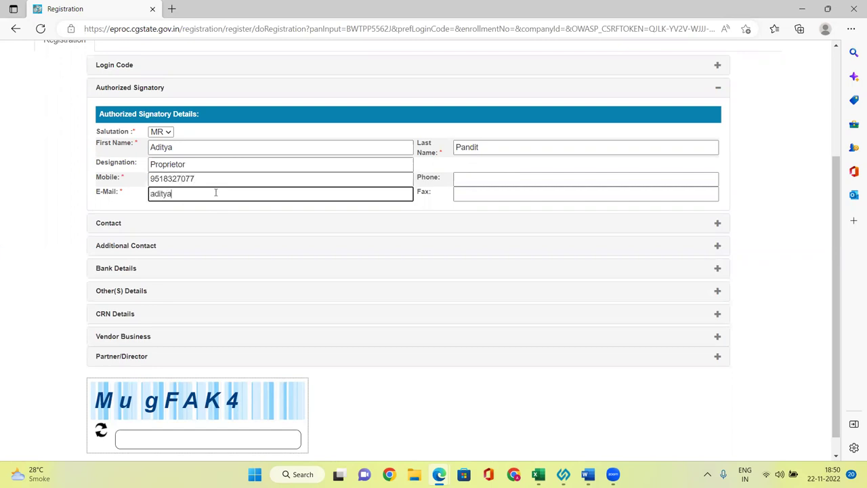
click(474, 182)
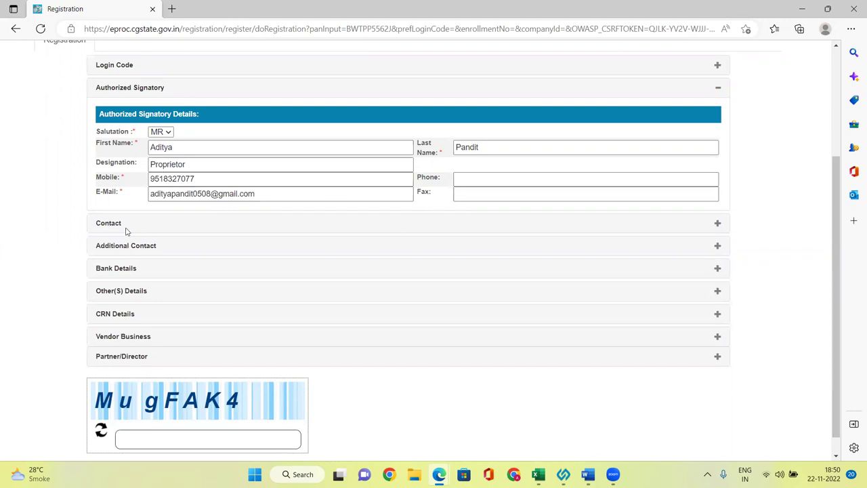
click(718, 228)
Enter the organisation name and address, and set the country to INDIA
click(223, 153)
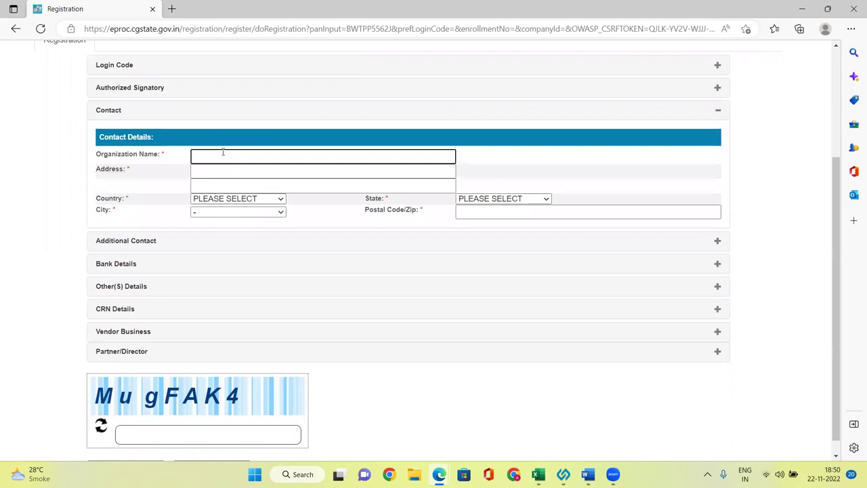
text(Bhagat Techno IT Solution)
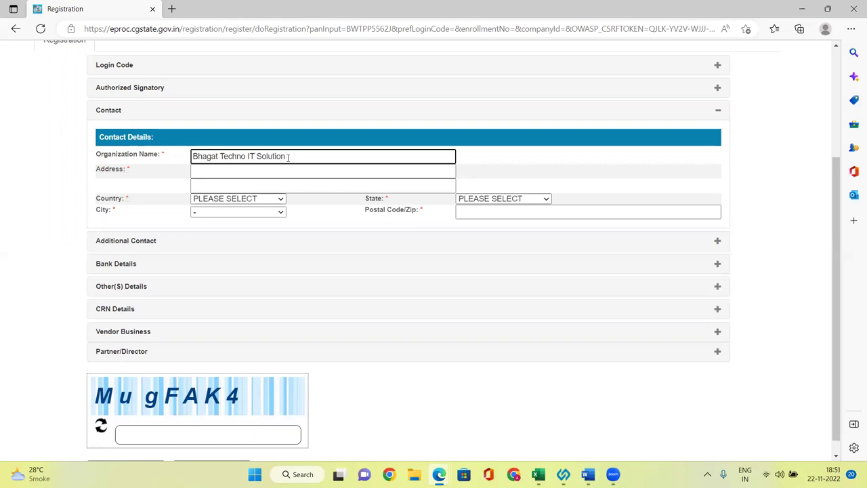
click(240, 176)
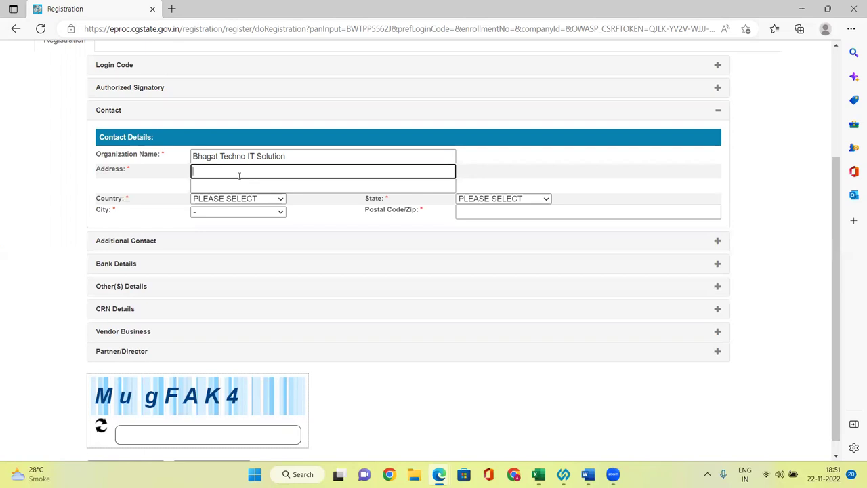
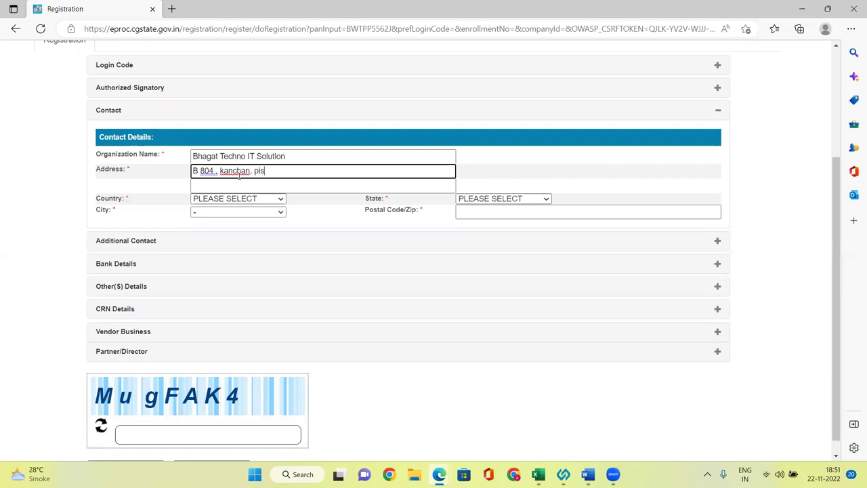
click(250, 201)
key(i)
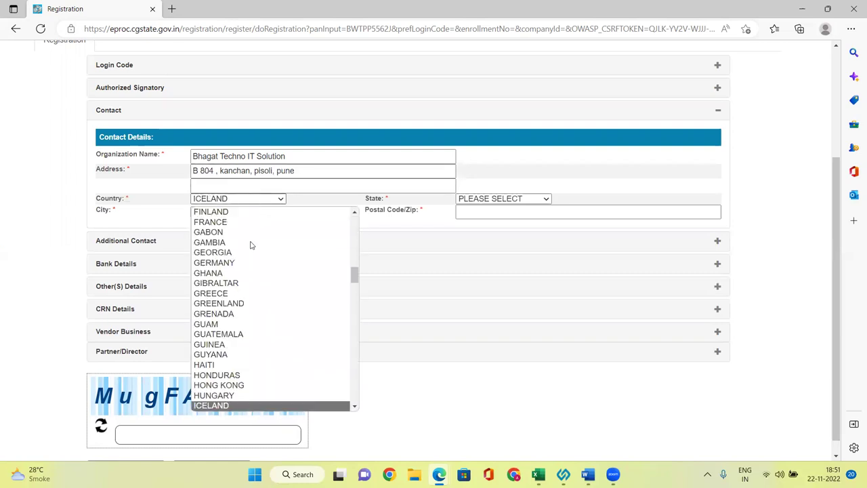
key(n)
key(Return)
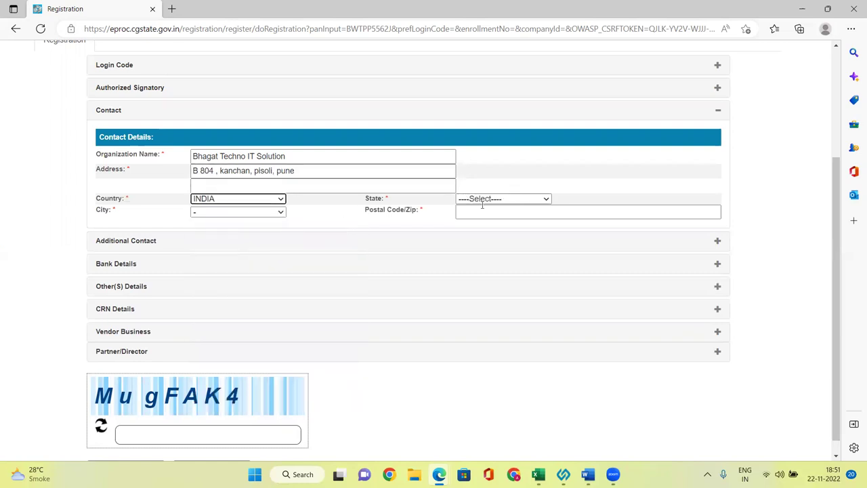
Set state MAHARASHTRA and city PUNE, and fill in the postal code
click(517, 200)
key(m)
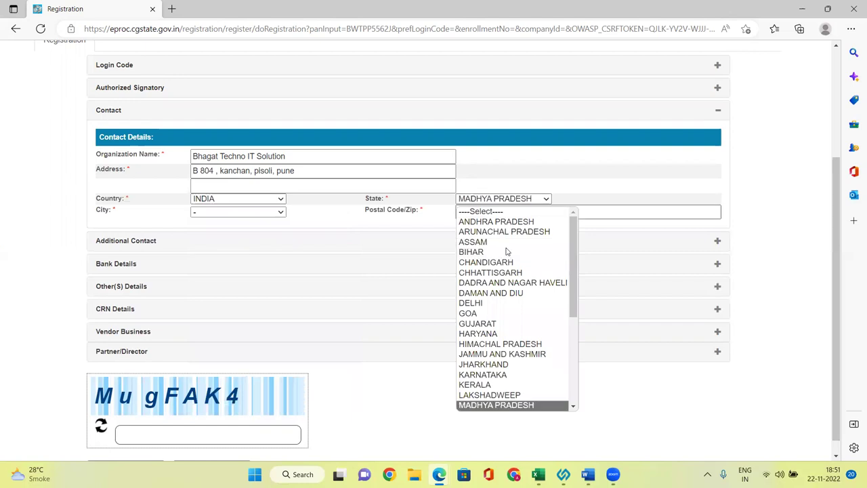
key(a)
key(h)
key(Return)
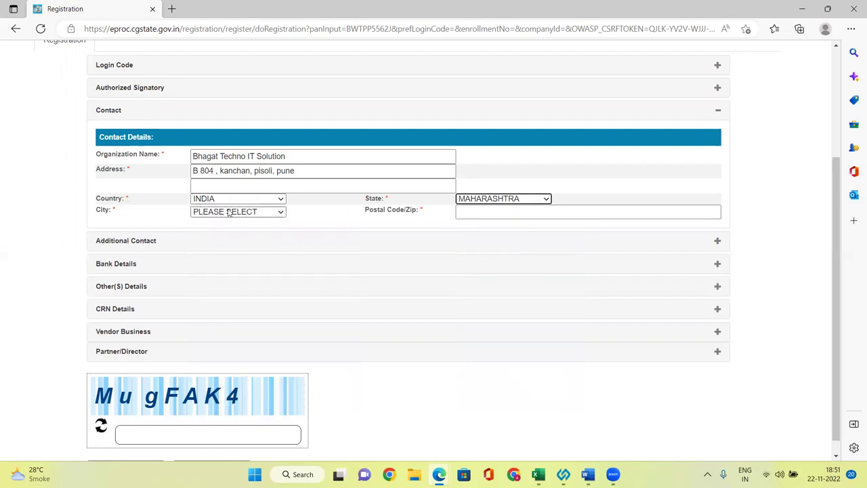
click(242, 212)
key(p)
key(p)
key(p)
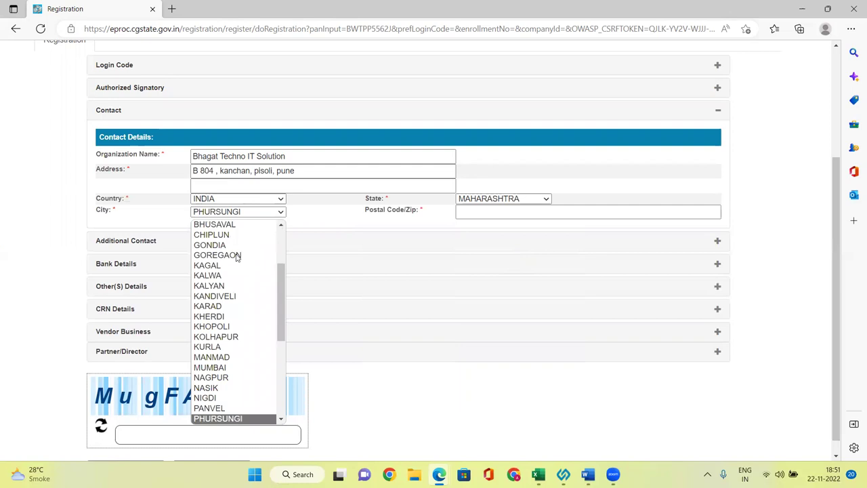
key(Return)
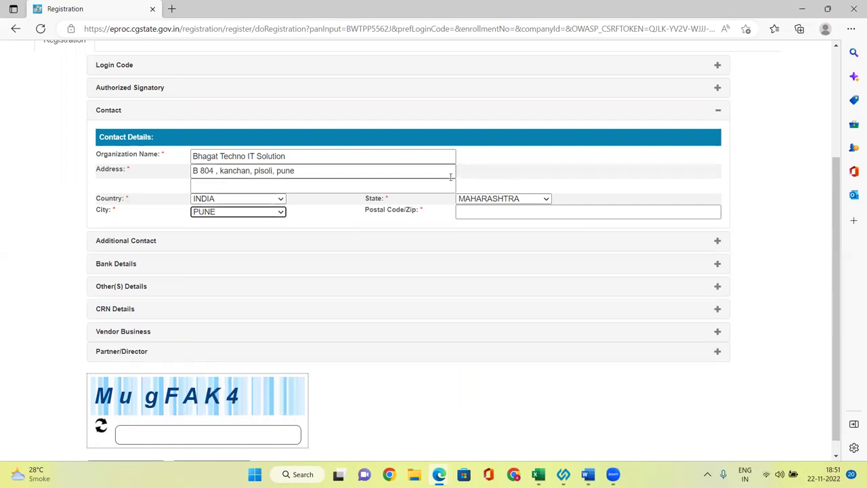
click(489, 210)
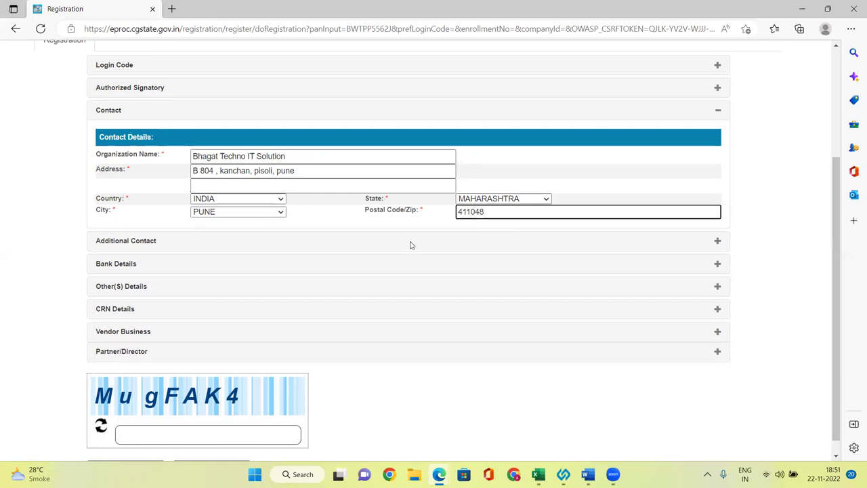
click(126, 241)
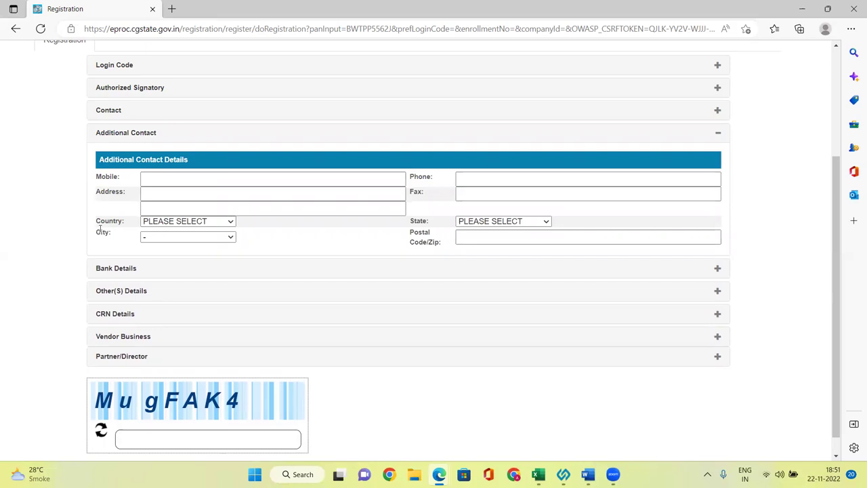
Expand Bank Details and enter bank HDFC BANK with branch Viman Nagar
click(133, 269)
click(363, 202)
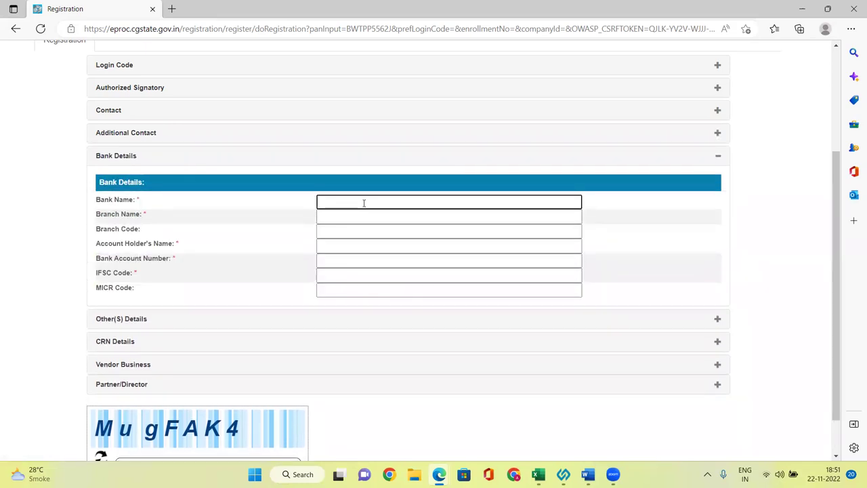
text(HDFC BANK)
click(367, 216)
text(Viman Nagar)
click(354, 230)
Fill in the account holder's name, bank account number and IFSC code
click(364, 245)
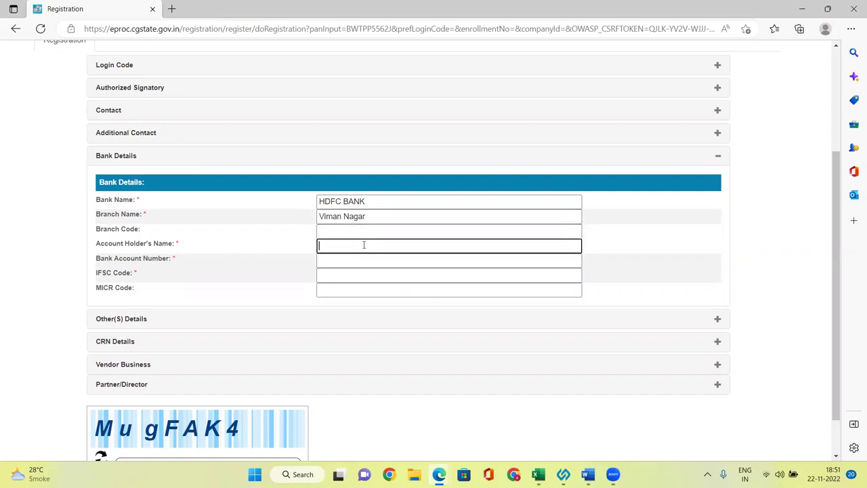
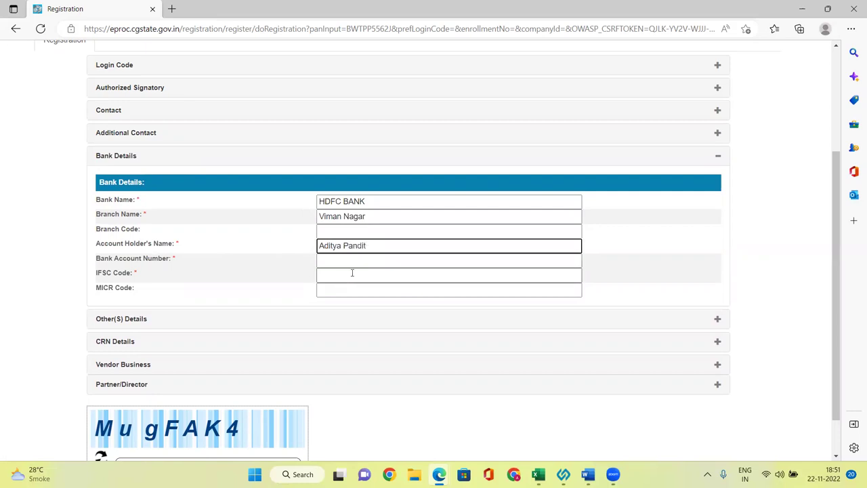
click(350, 263)
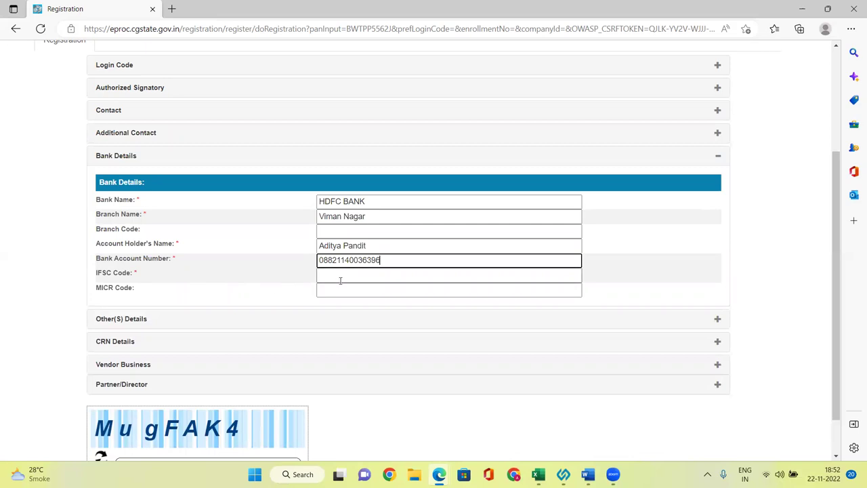
click(339, 280)
text(hdfc0000882)
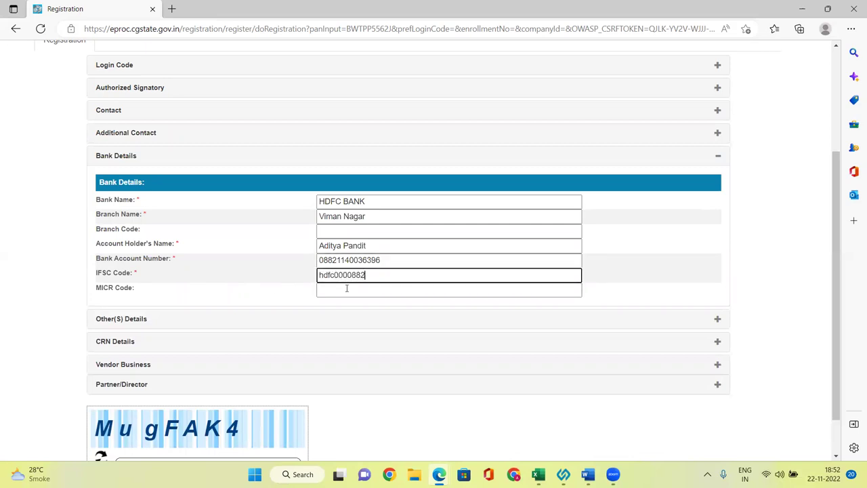
click(121, 318)
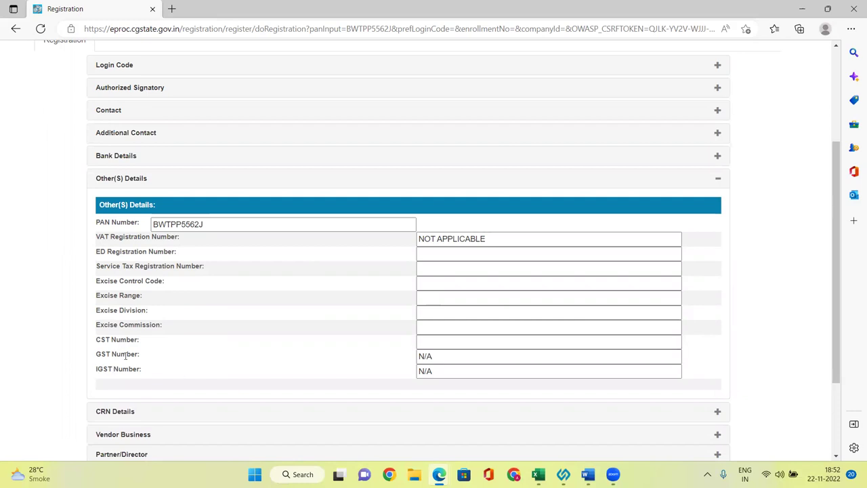
click(465, 338)
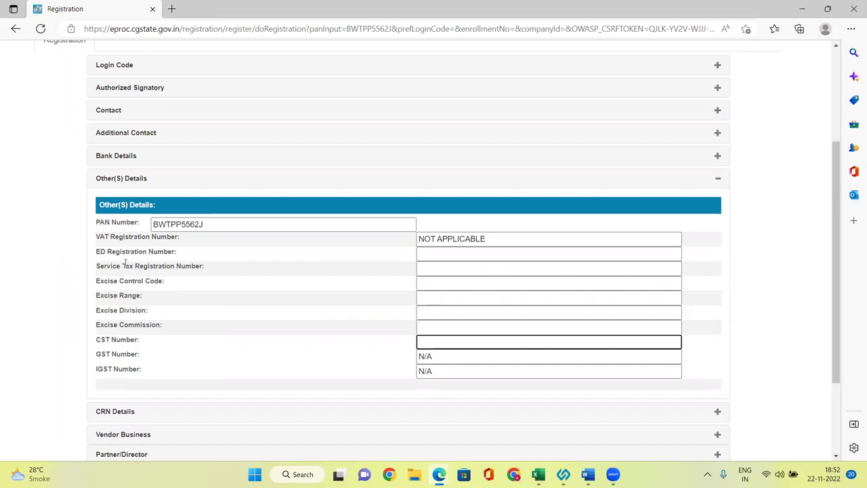
drag(97, 266, 201, 266)
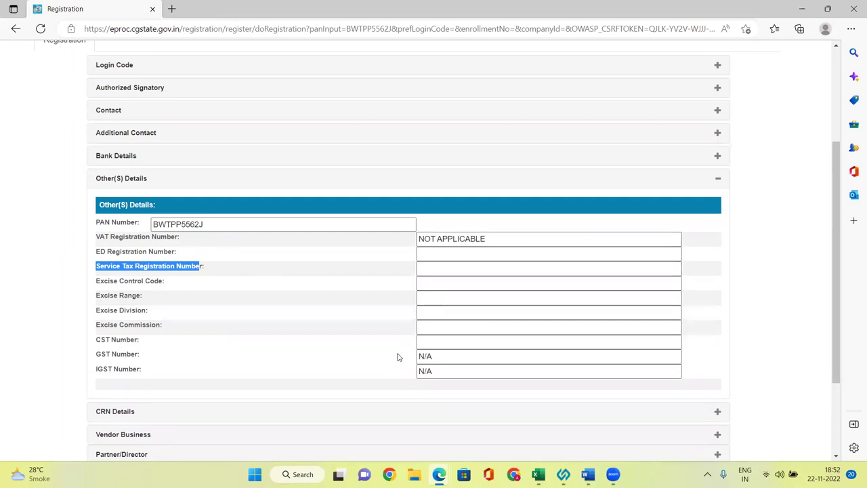
scroll(399, 356, down, 1)
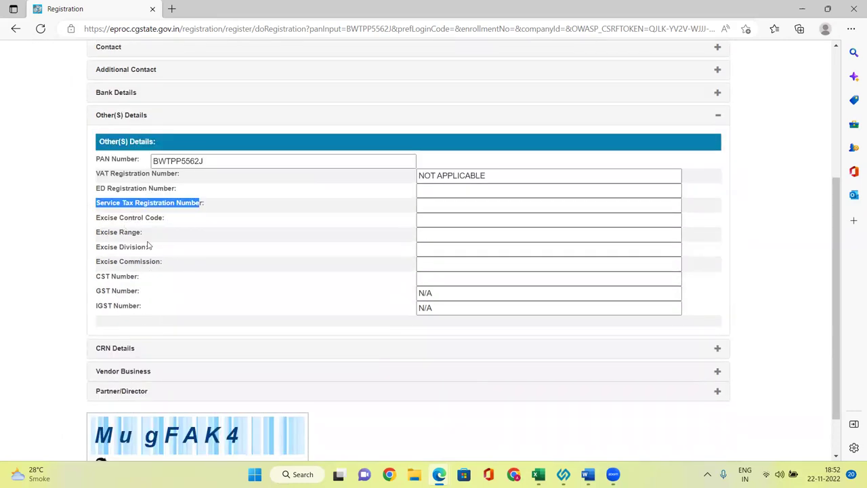
click(119, 348)
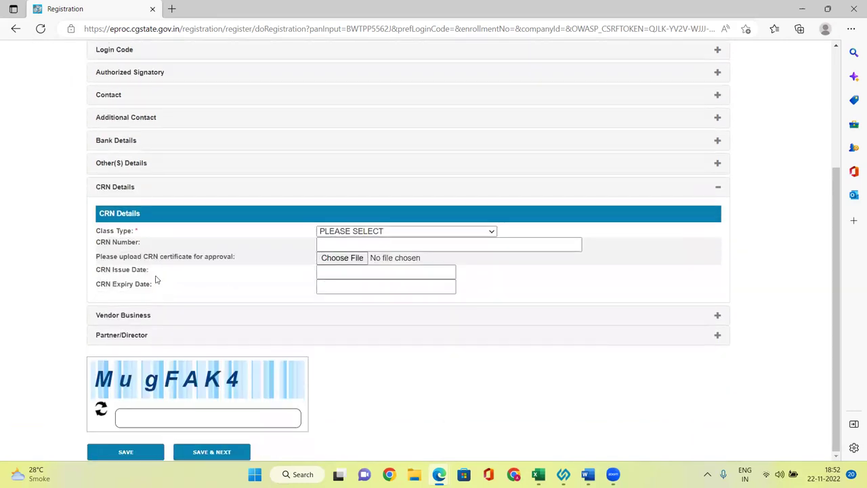
Choose OTHERS as the CRN Details Class Type, confirming the selection after checking the CRN fields
click(372, 232)
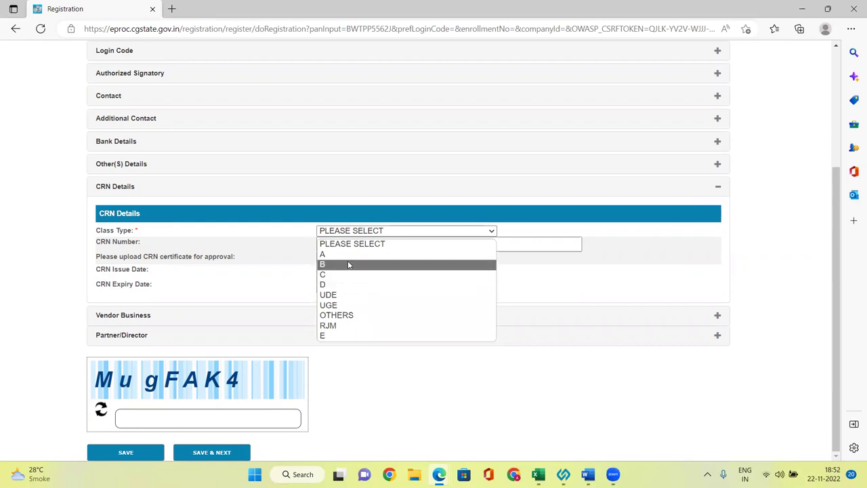
click(345, 316)
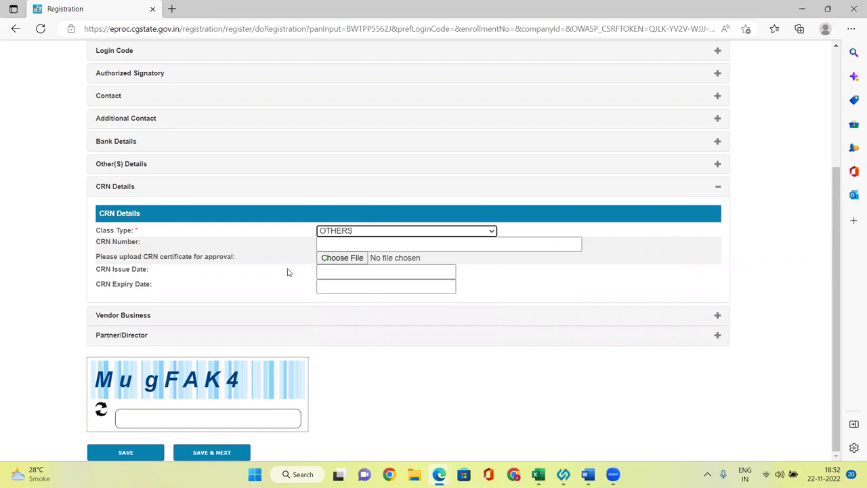
drag(102, 257, 246, 261)
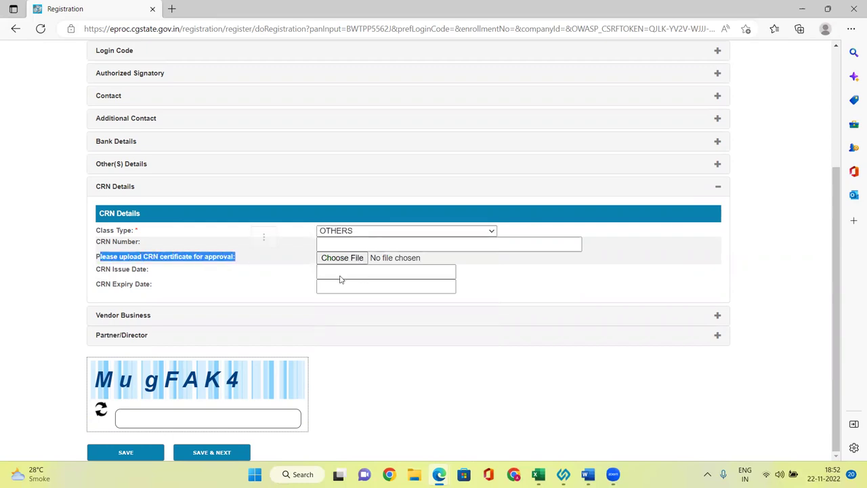
click(371, 245)
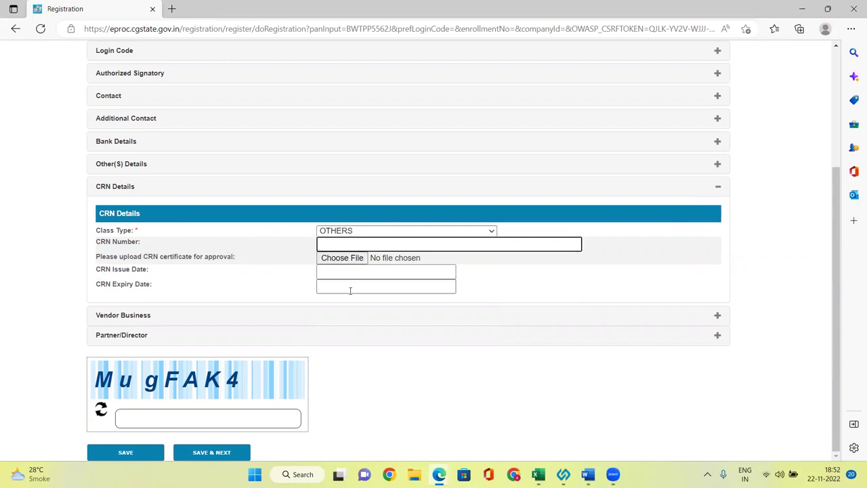
scroll(489, 275, up, 3)
scroll(473, 275, down, 3)
scroll(325, 253, down, 1)
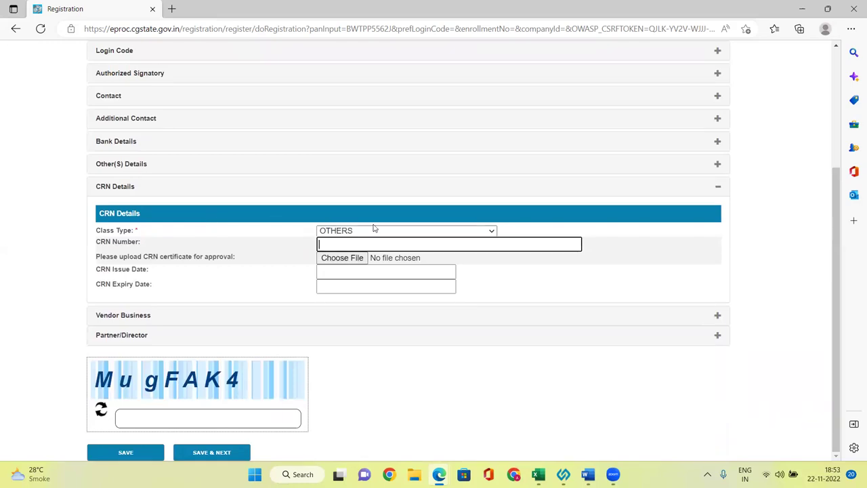
drag(96, 243, 240, 289)
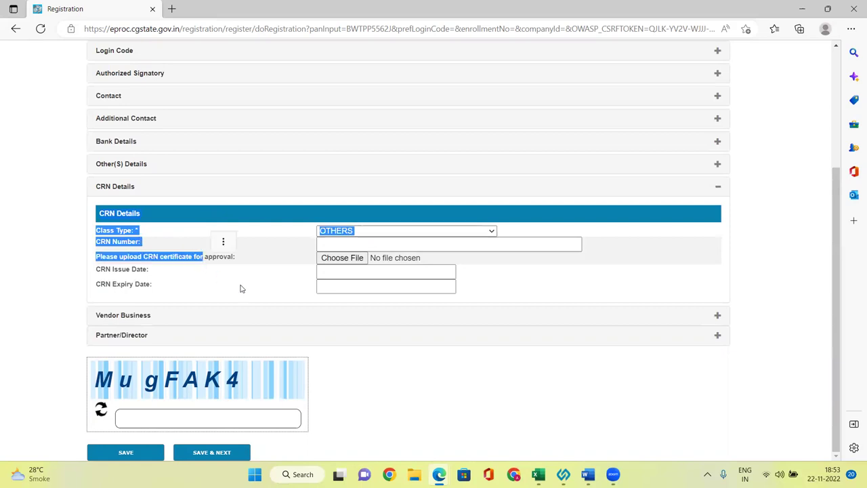
click(29, 290)
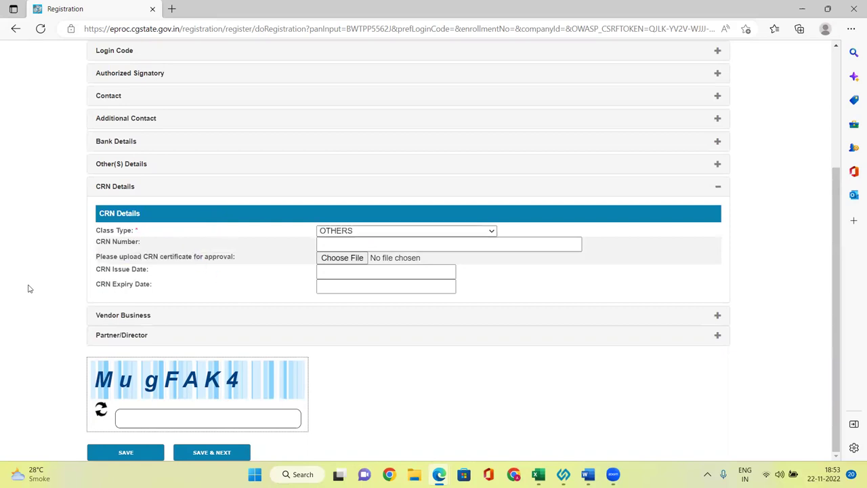
click(351, 231)
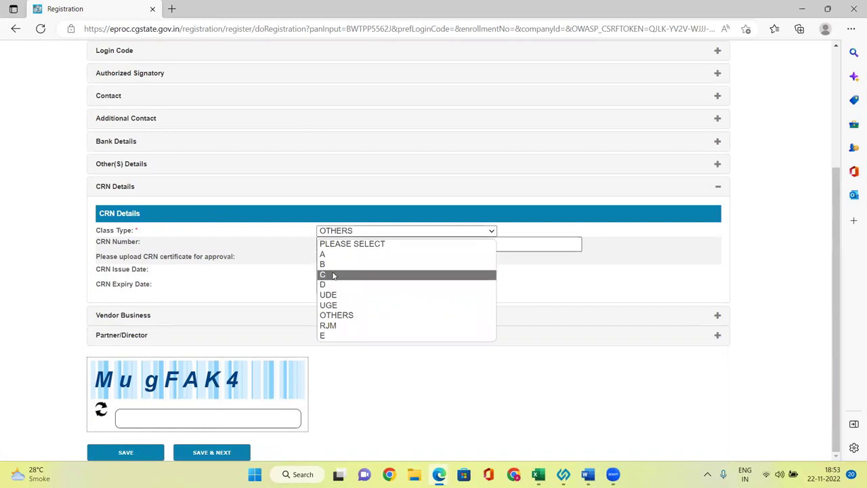
click(336, 315)
Set the business entity to Sole Proprietorship with vendor types Trader and Builder
click(126, 318)
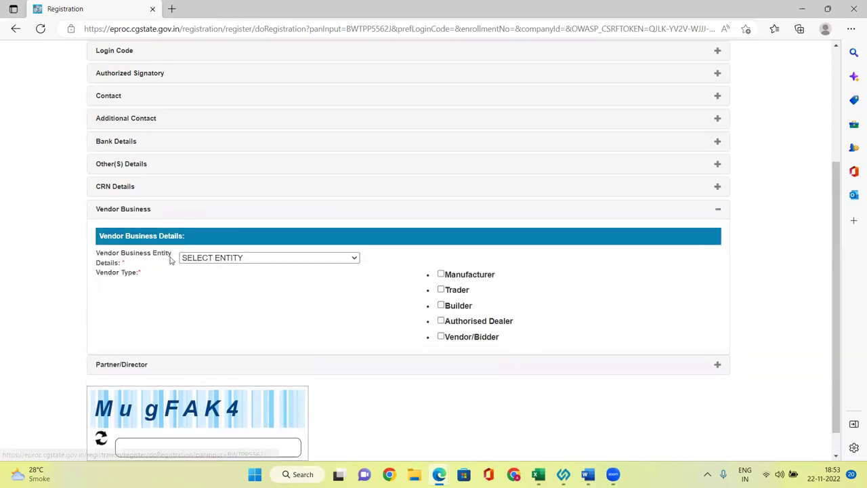
click(223, 259)
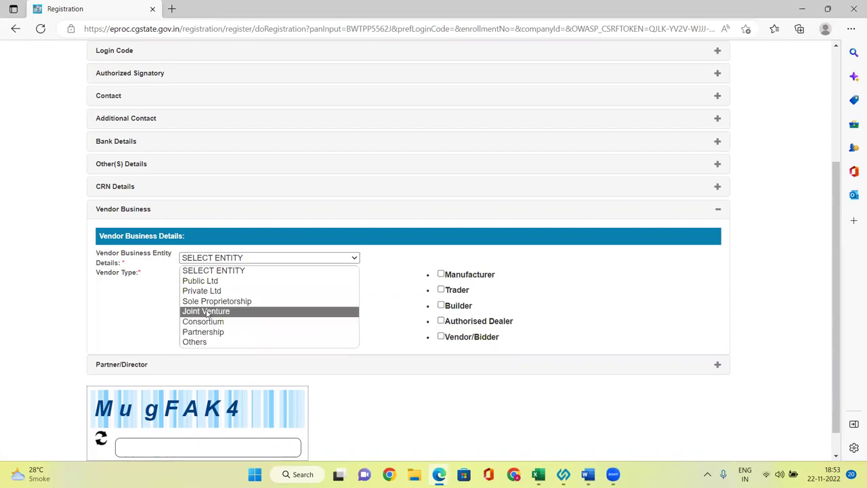
click(210, 302)
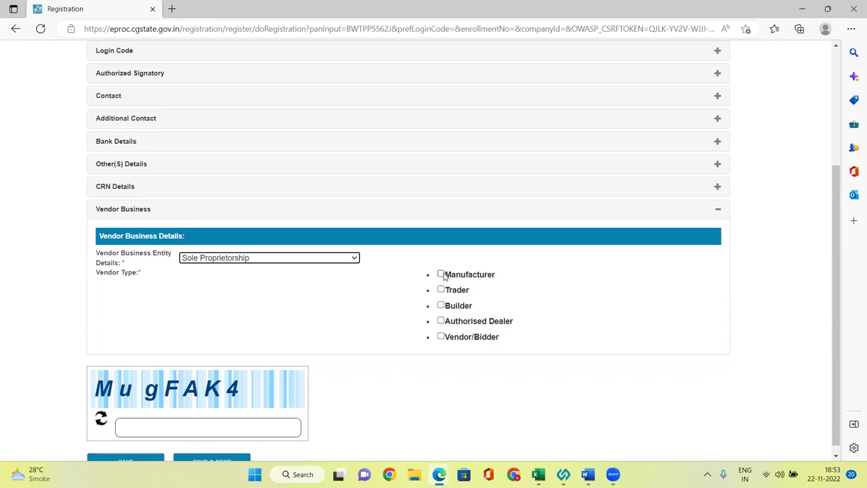
click(441, 290)
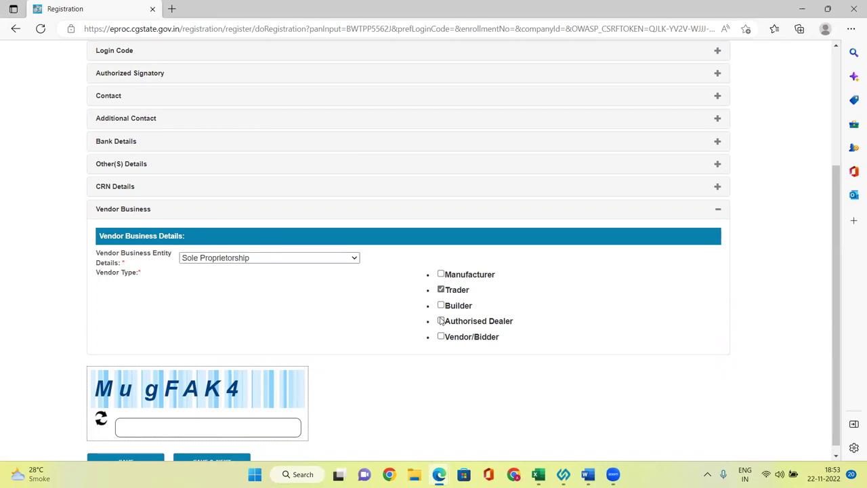
click(441, 305)
Enter the captcha characters and save the registration form
scroll(383, 304, down, 1)
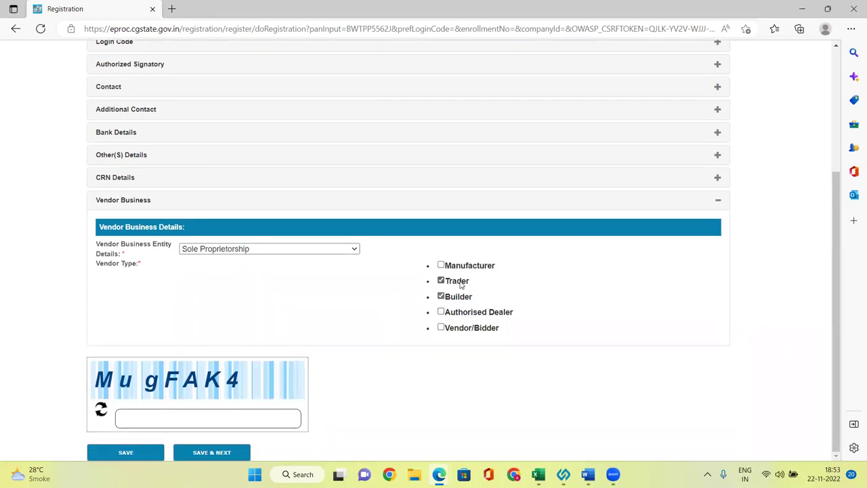
click(133, 417)
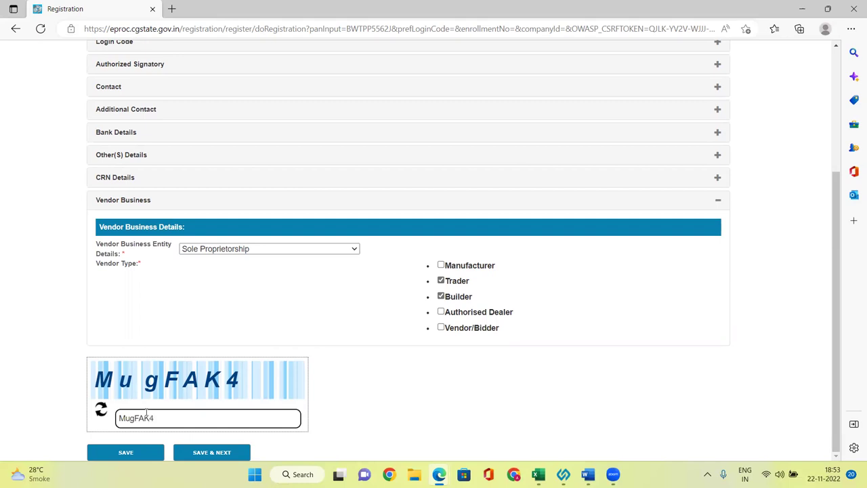
click(482, 413)
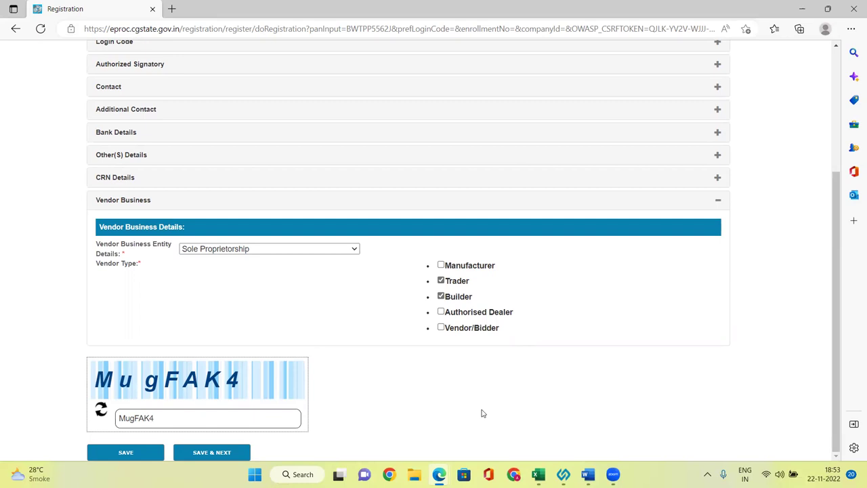
click(140, 453)
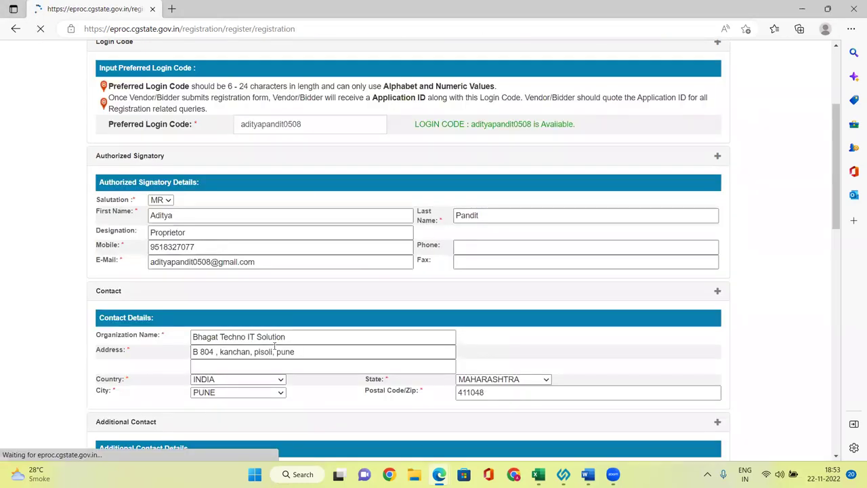
Enter the new captcha and use SAVE & NEXT to reach the DSC Selection tab
scroll(418, 263, down, 2)
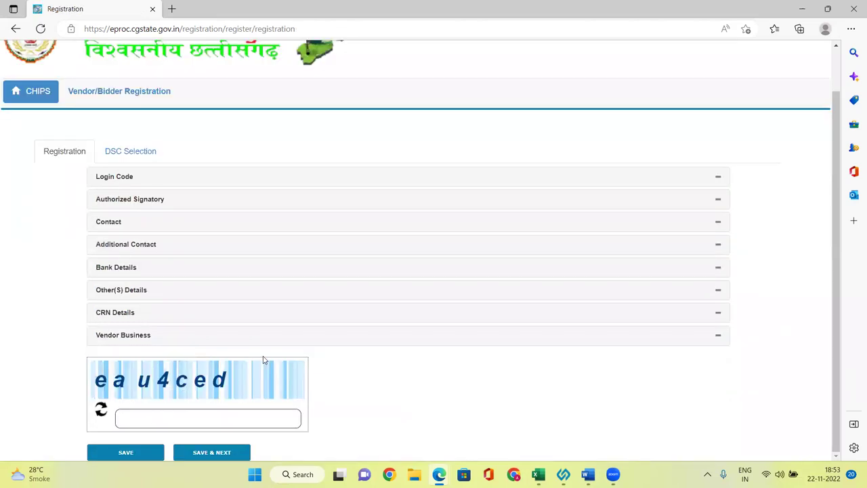
click(206, 417)
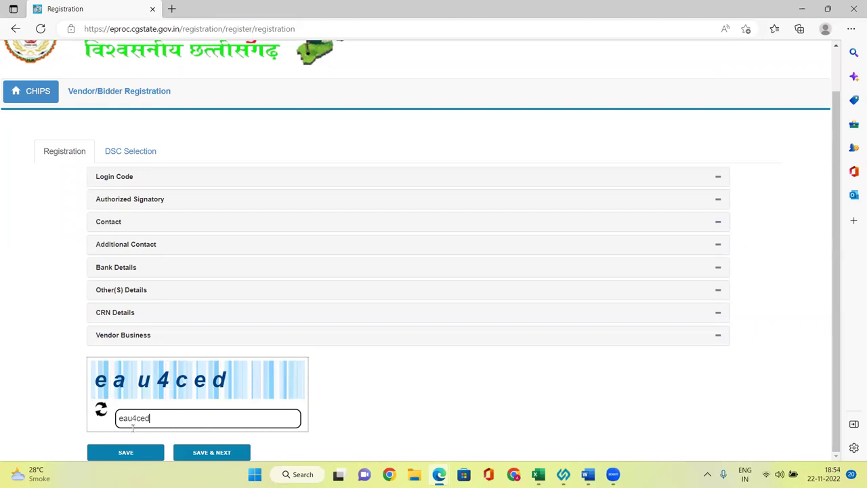
click(209, 452)
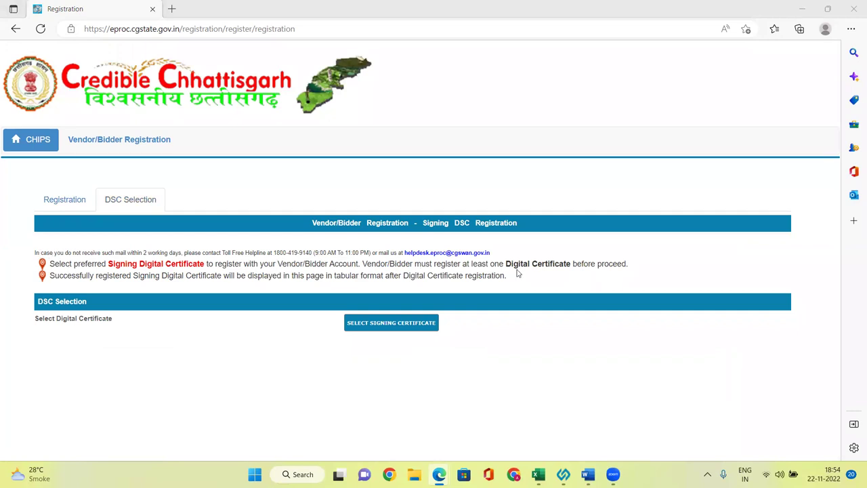
click(391, 328)
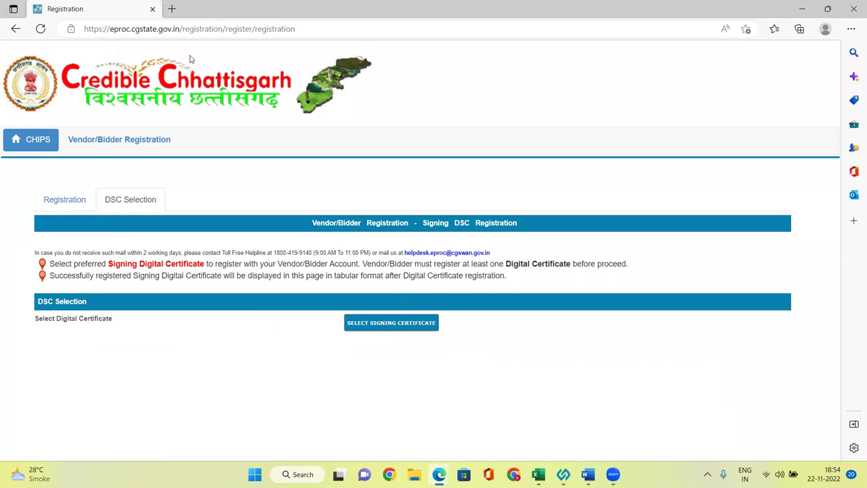
Select the registration page's URL, then open Edge Settings from the browser's main menu
click(185, 35)
key(ctrl+c)
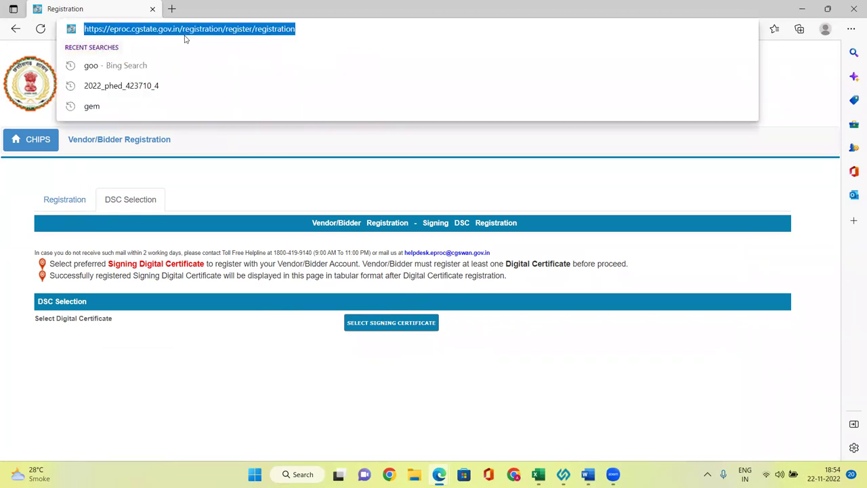
click(728, 311)
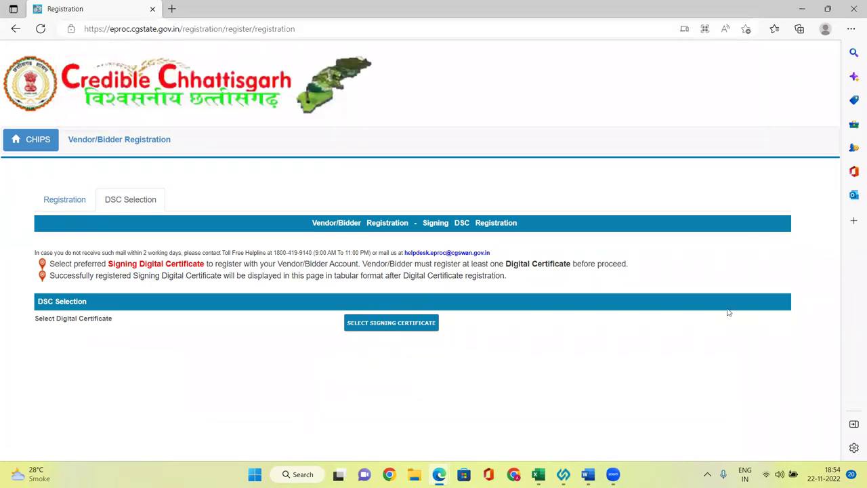
click(852, 30)
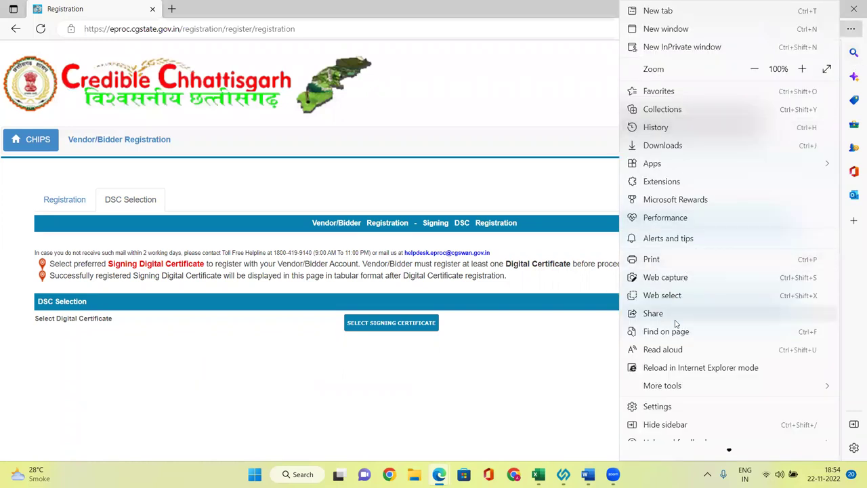
click(678, 407)
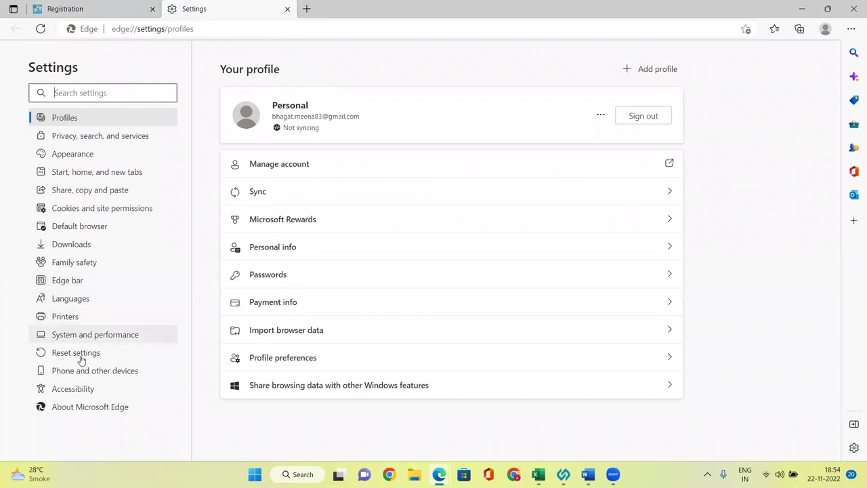
Under Default browser settings, add the pasted eproc.cgstate.gov.in registration URL as a third IE mode page
click(81, 228)
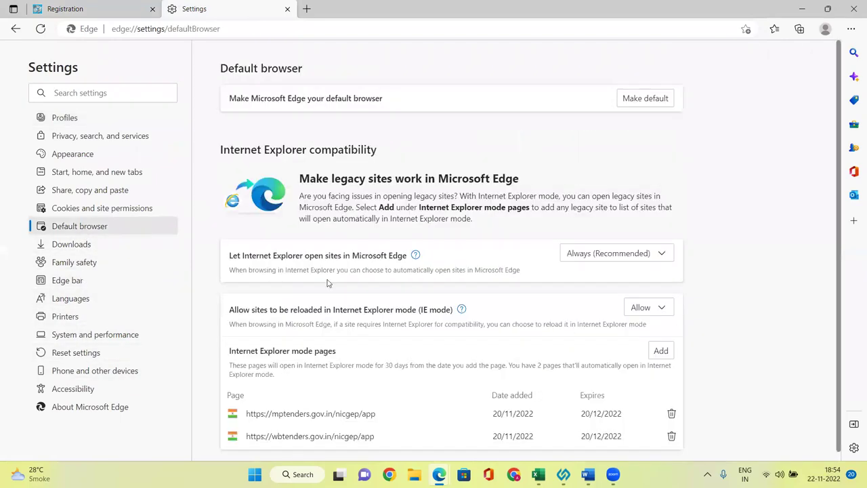
scroll(407, 284, down, 1)
click(662, 340)
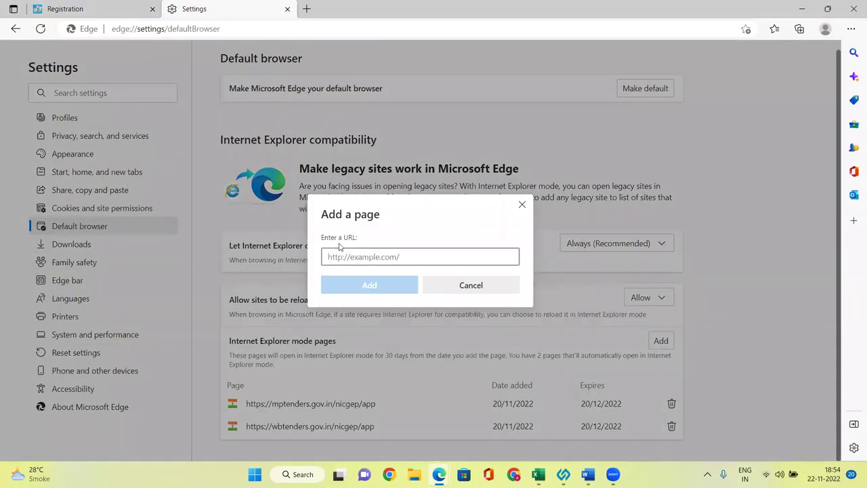
key(ctrl+v)
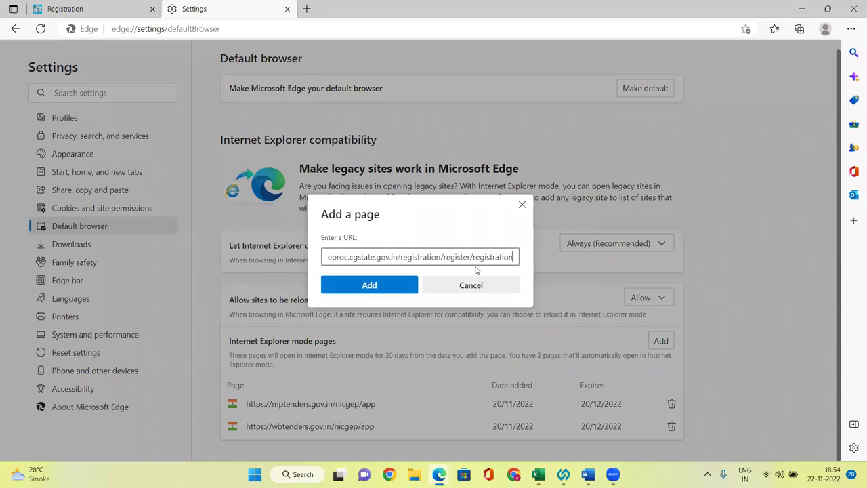
click(378, 285)
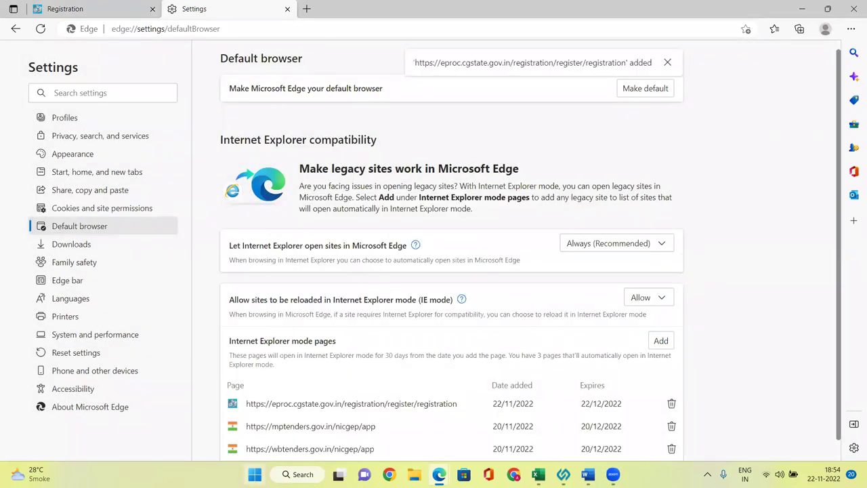
click(298, 474)
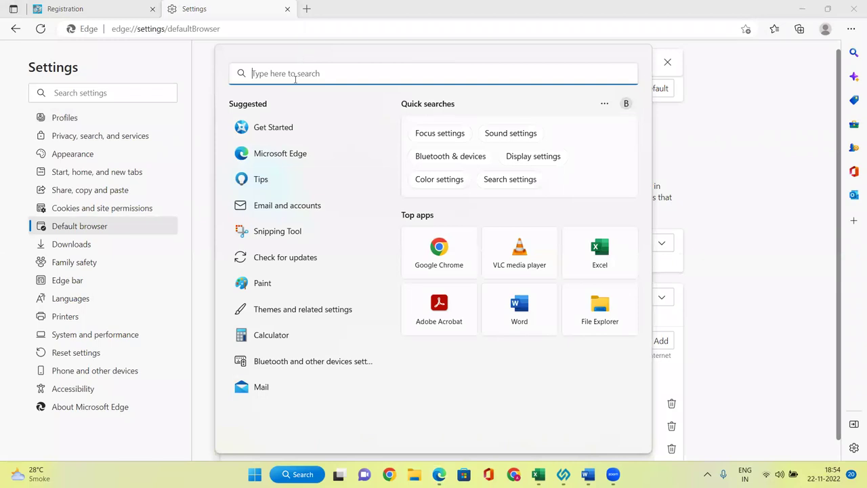
text(java)
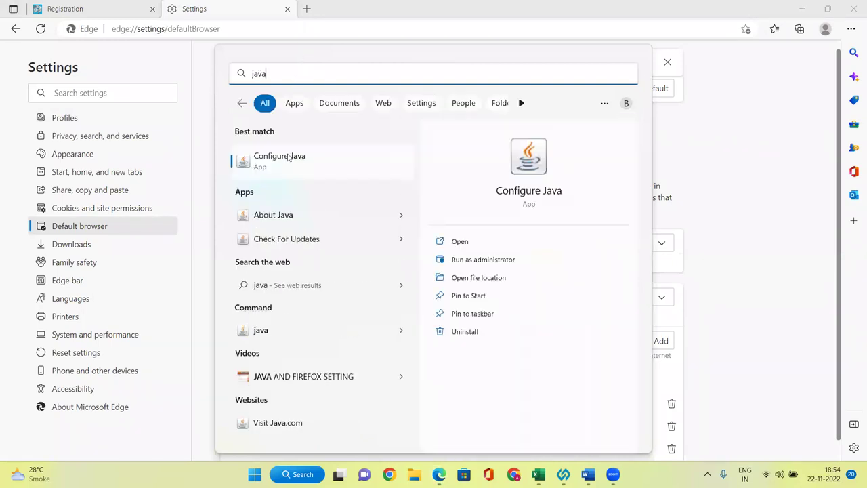
click(288, 157)
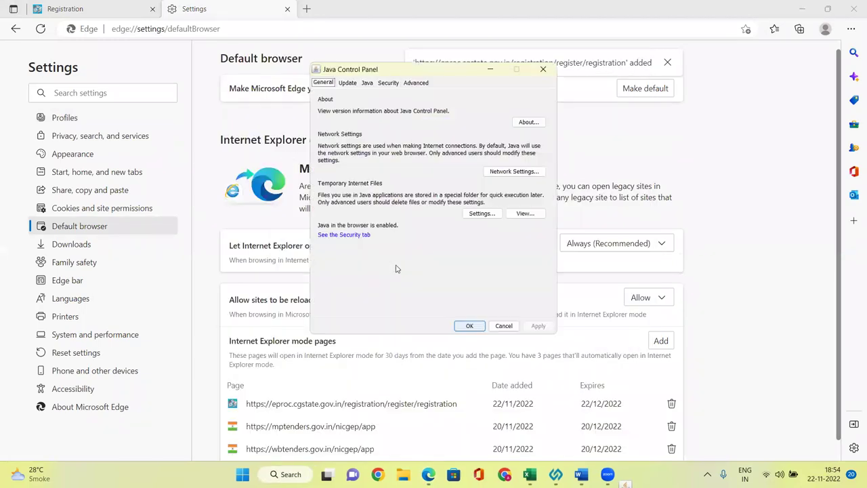
click(388, 83)
click(514, 261)
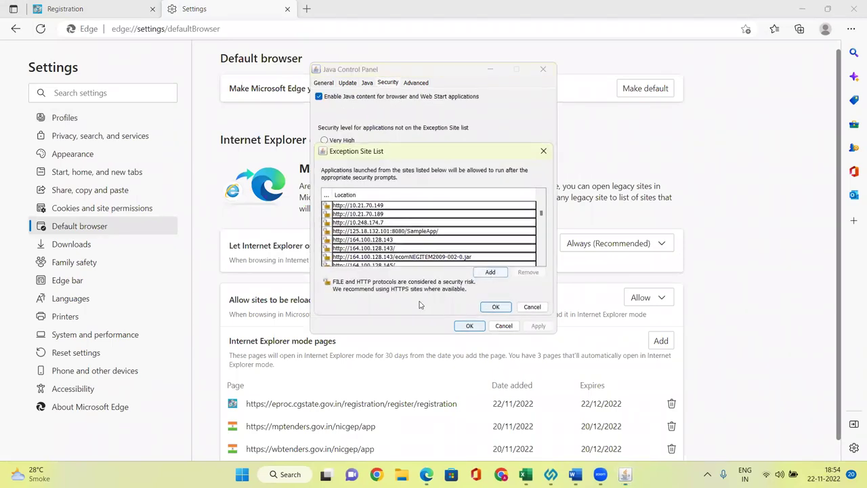
drag(542, 216, 546, 279)
click(490, 271)
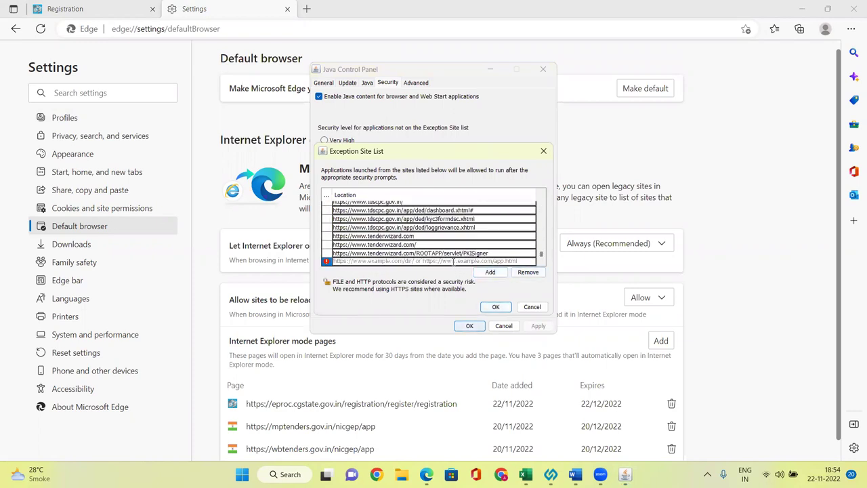
click(496, 306)
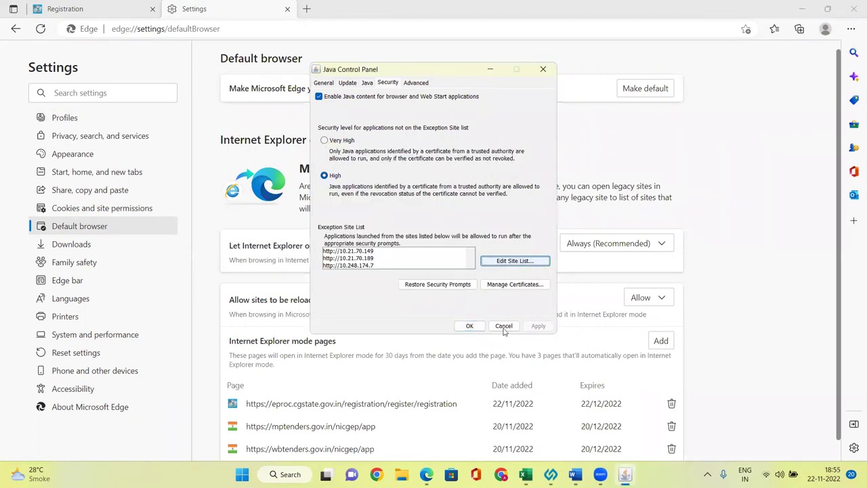
click(469, 326)
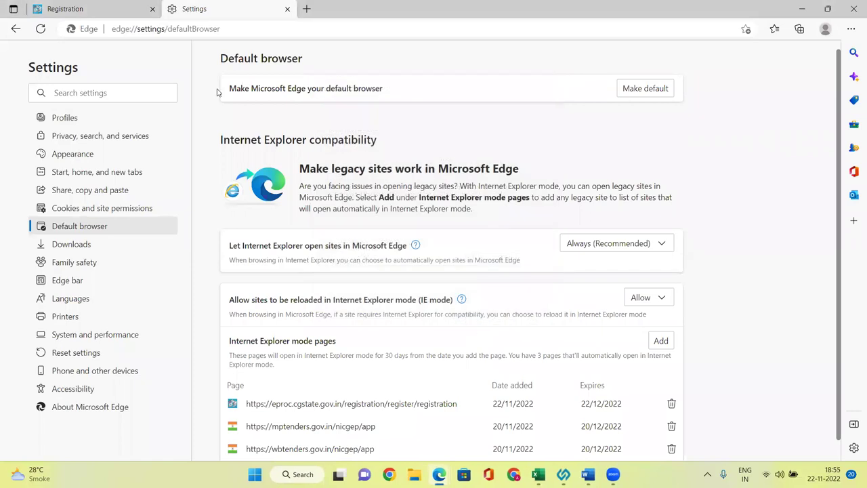
click(127, 9)
click(151, 29)
key(ctrl+c)
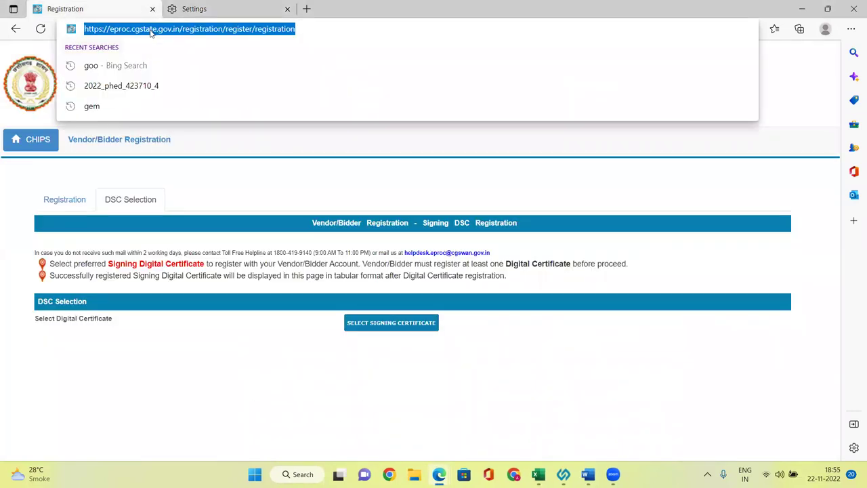
Close Settings and load the registration URL in a new tab, which returns HTTP 500 in IE mode
click(288, 9)
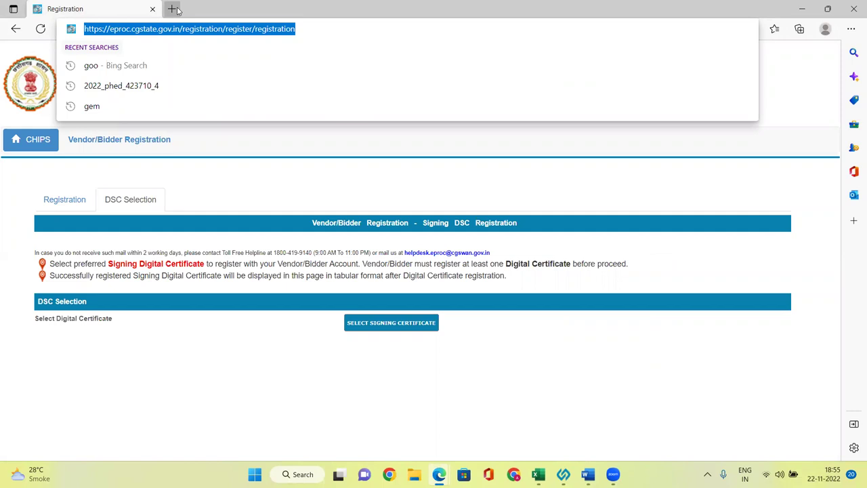
click(171, 8)
click(145, 27)
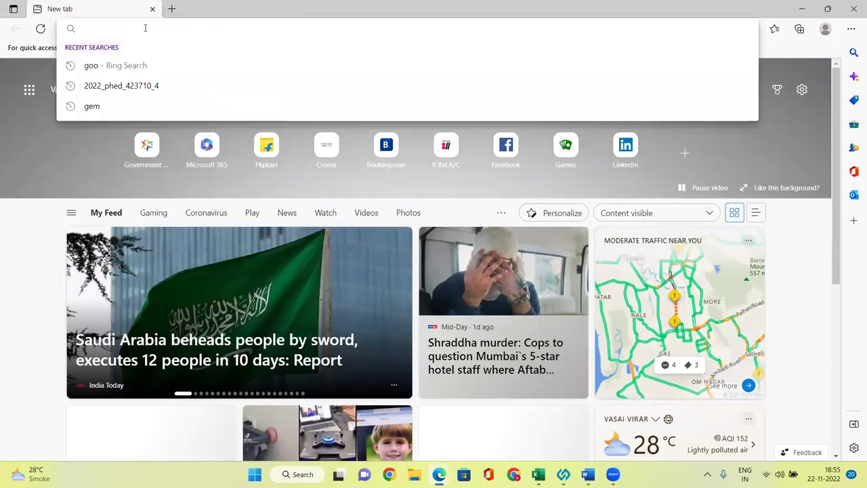
key(ctrl+v)
key(Return)
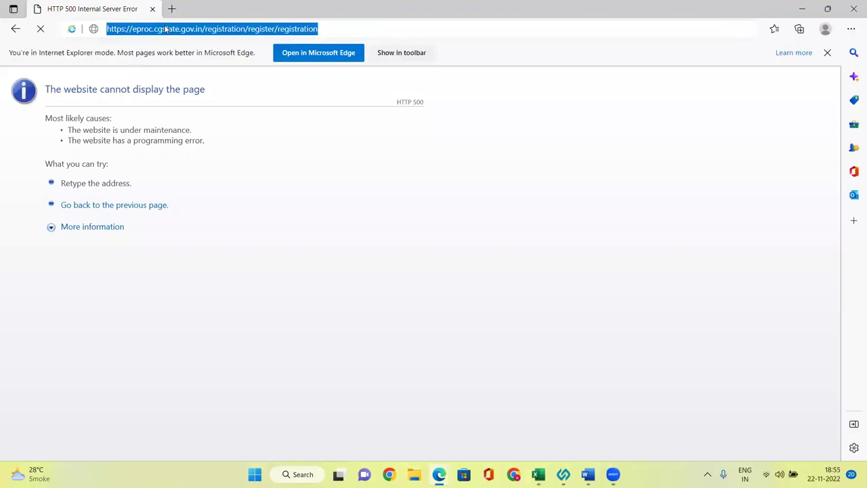
Replace the error page's address with 'goo' and run a Bing web search
click(166, 28)
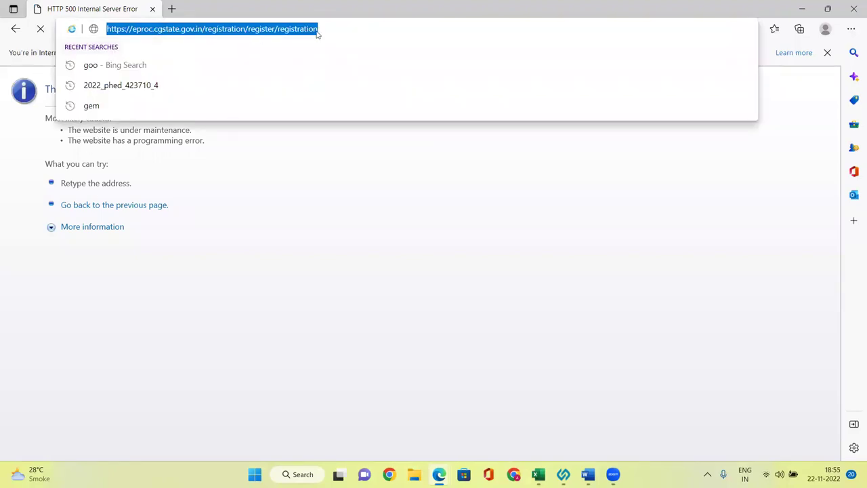
click(255, 278)
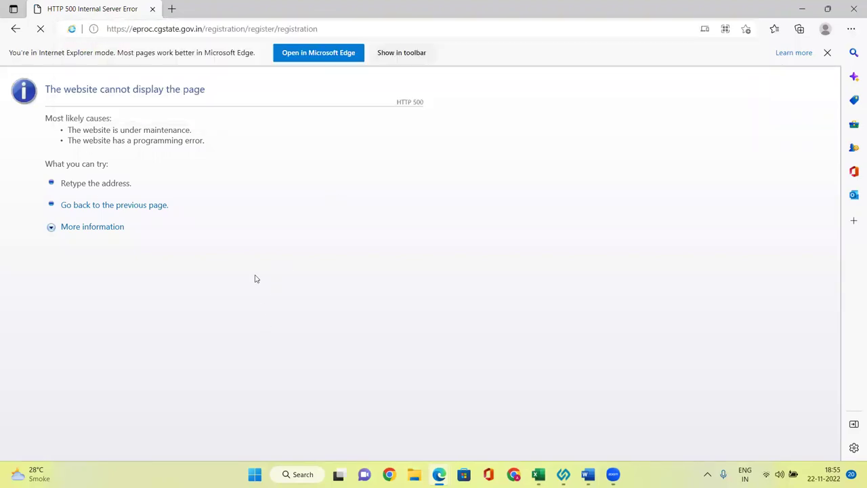
click(205, 30)
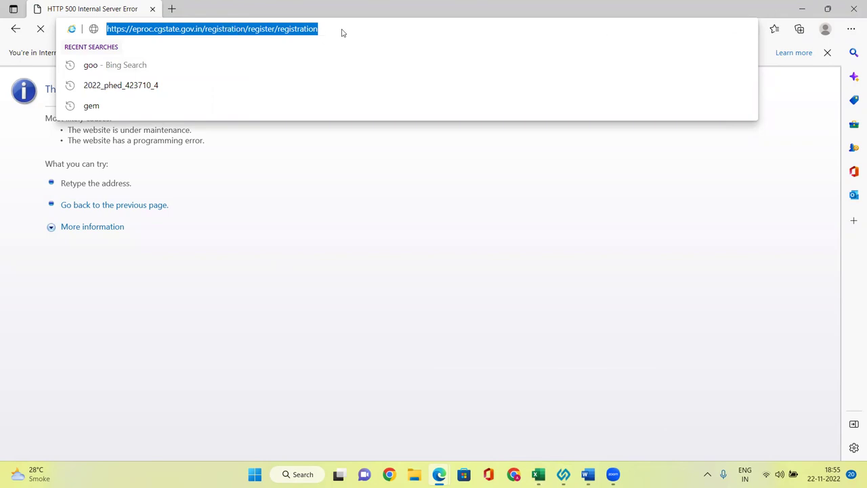
text(goo)
key(Return)
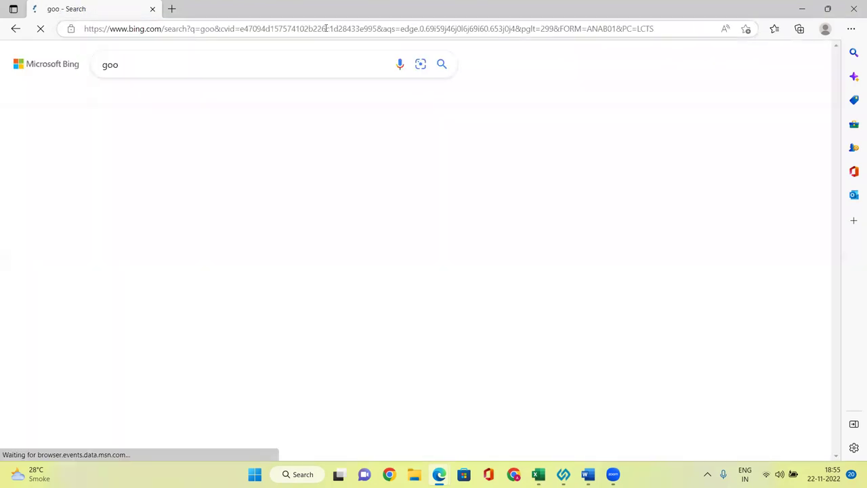
Search Bing for 'eproc chhattisgarh' and open the Welcome to e-Procurement System result
drag(126, 64, 34, 71)
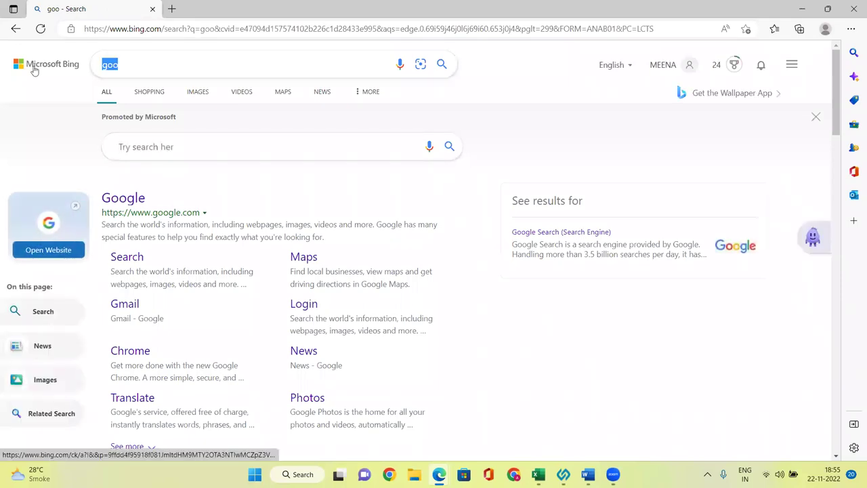
text(eproc)
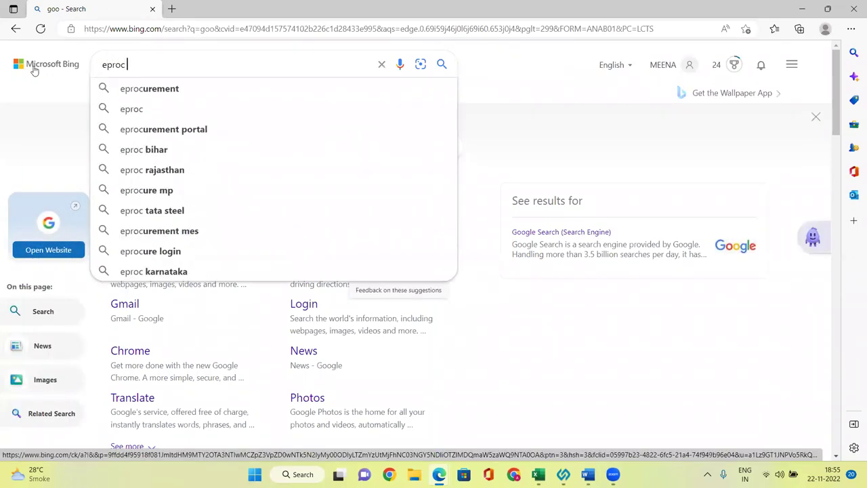
text( c)
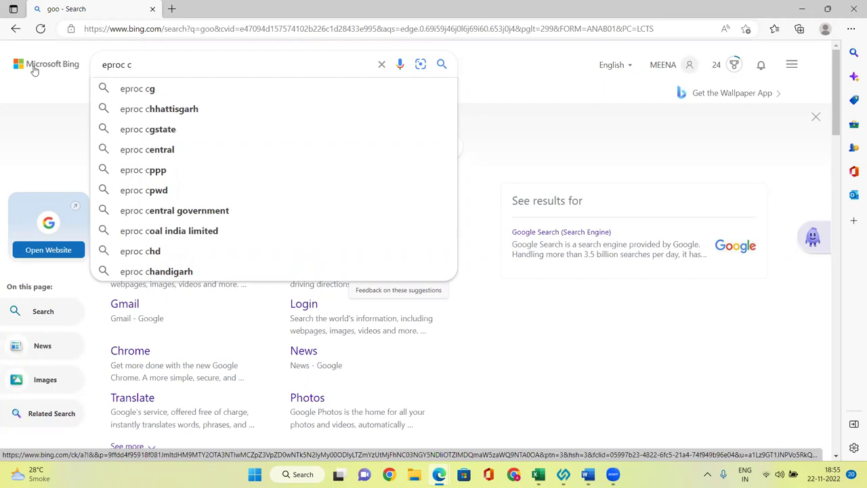
click(139, 110)
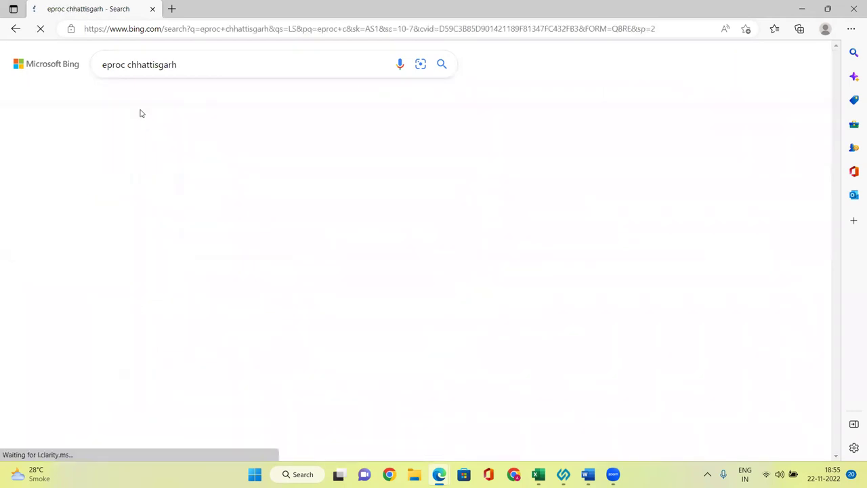
click(151, 145)
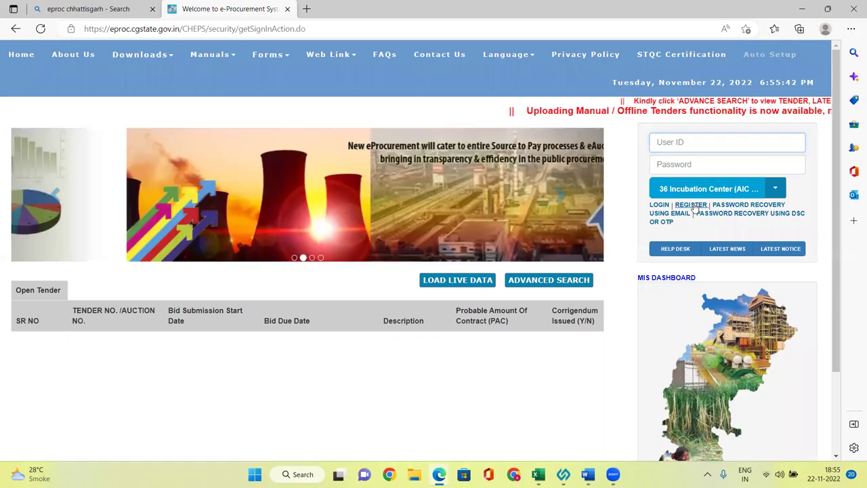
Open the vendor REGISTER page and set the participation type to Existing User
click(691, 204)
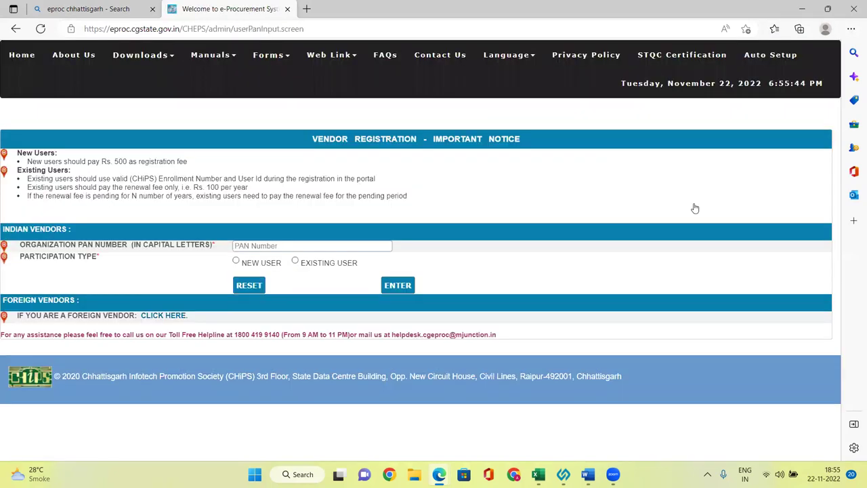
click(236, 262)
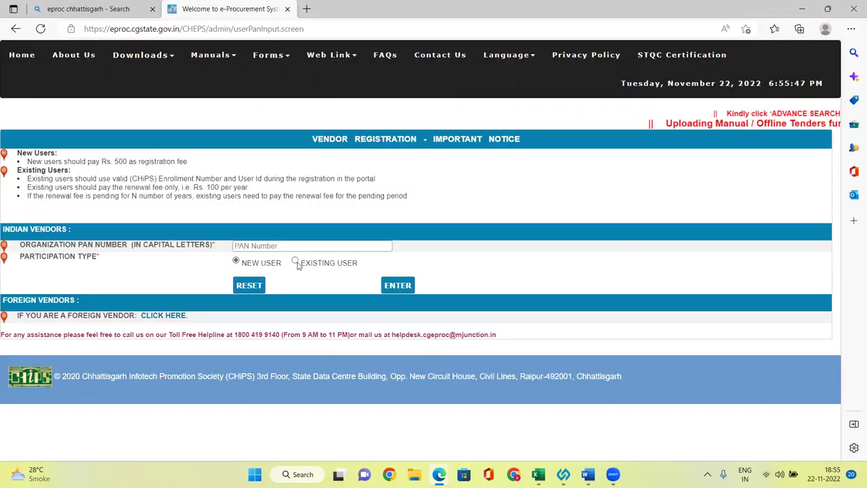
click(296, 262)
click(274, 307)
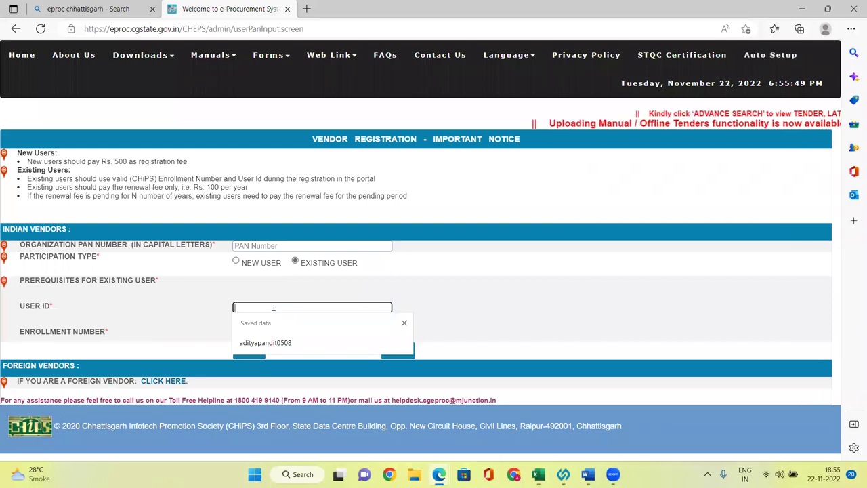
click(186, 317)
click(273, 328)
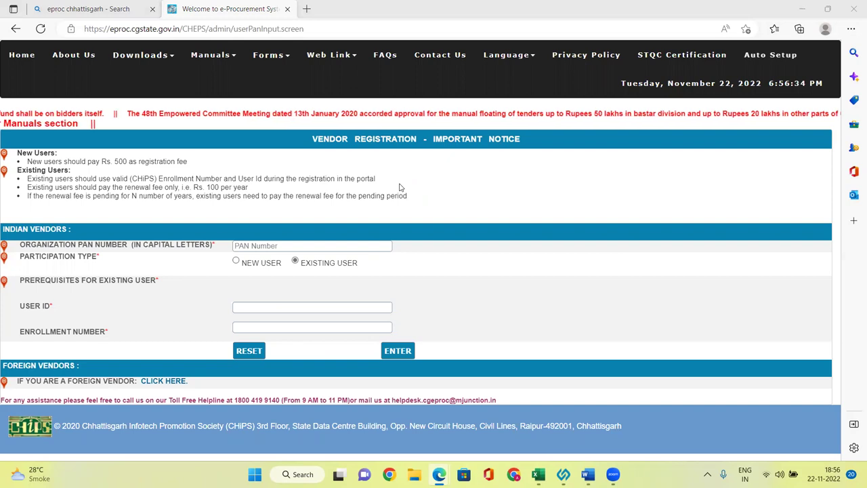
click(291, 325)
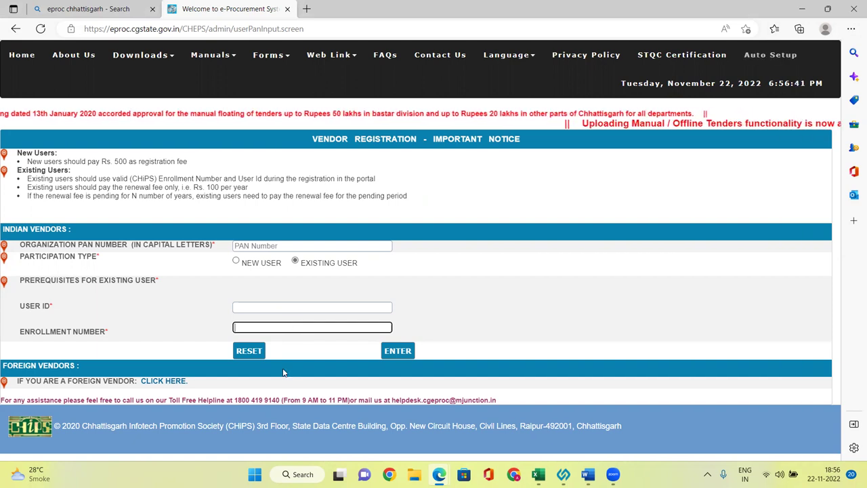
Fill the User ID and organisation PAN from saved autofill entries and submit with ENTER
click(276, 306)
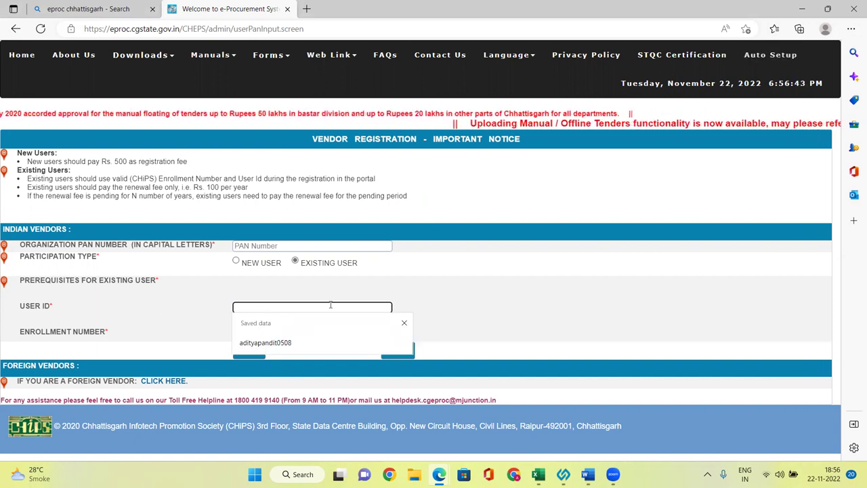
click(310, 344)
click(265, 326)
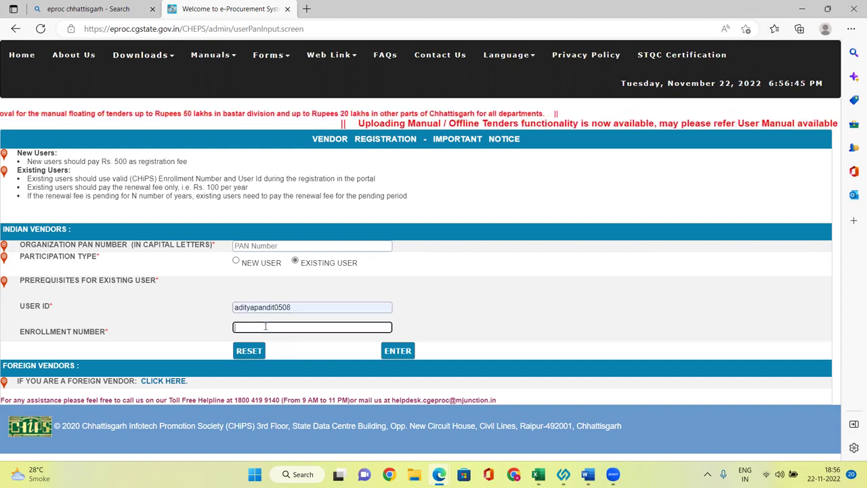
click(396, 350)
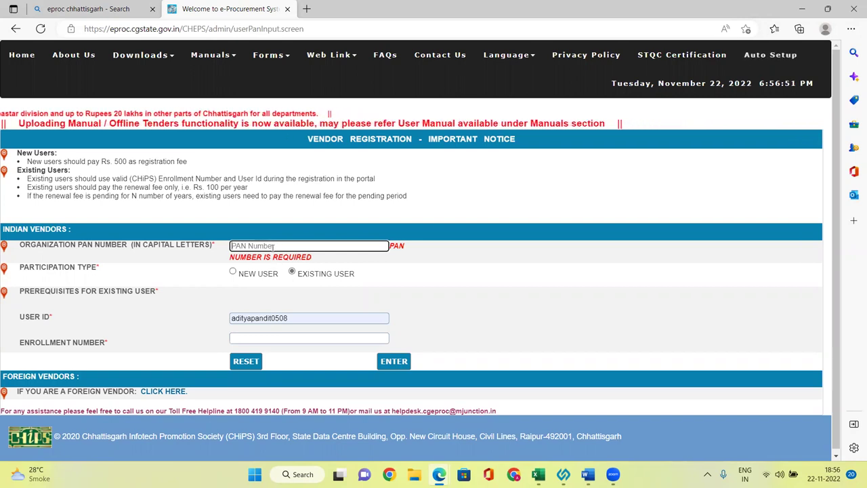
text(bwt)
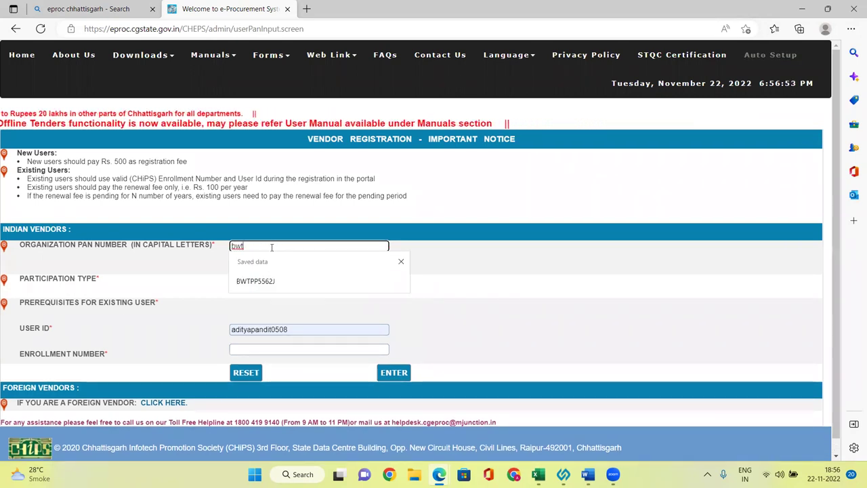
click(296, 281)
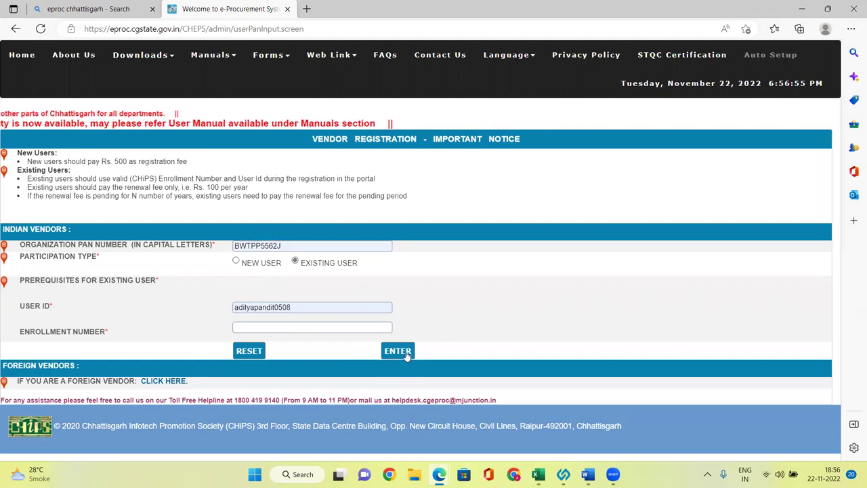
click(398, 351)
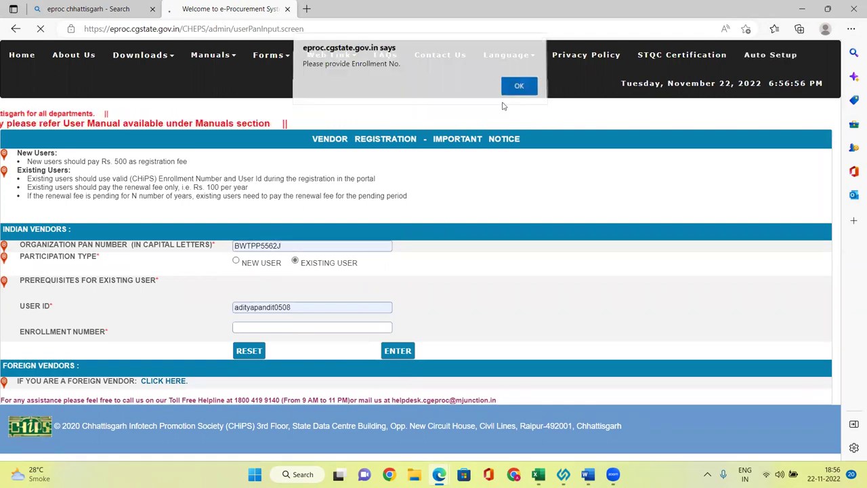
Dismiss the Enrollment No. and setup guidelines alerts to reach the Vendor/Bidder Registration form
click(509, 85)
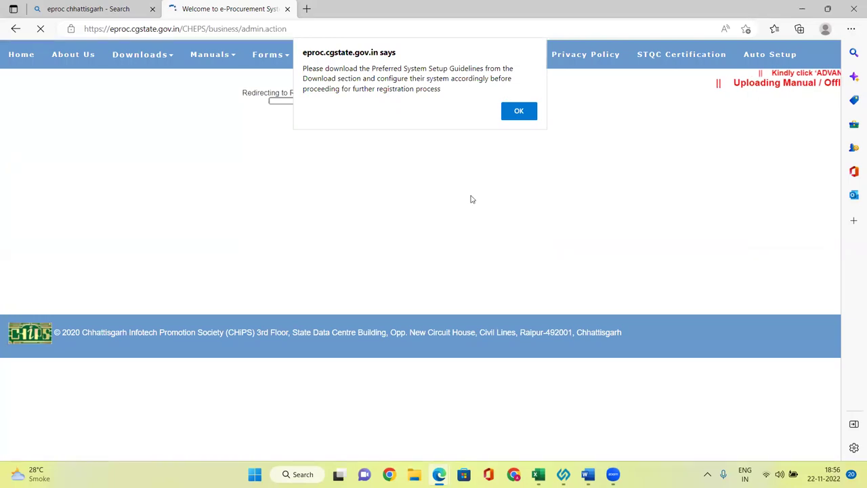
click(519, 111)
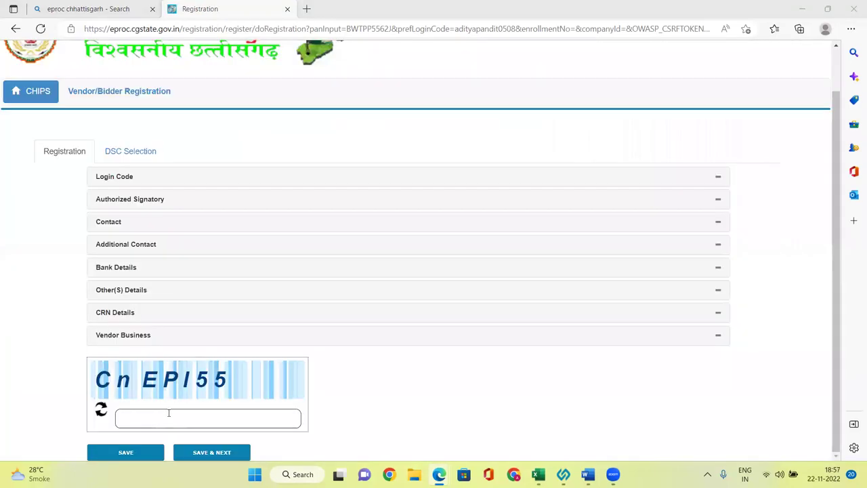
click(169, 412)
scroll(223, 353, up, 1)
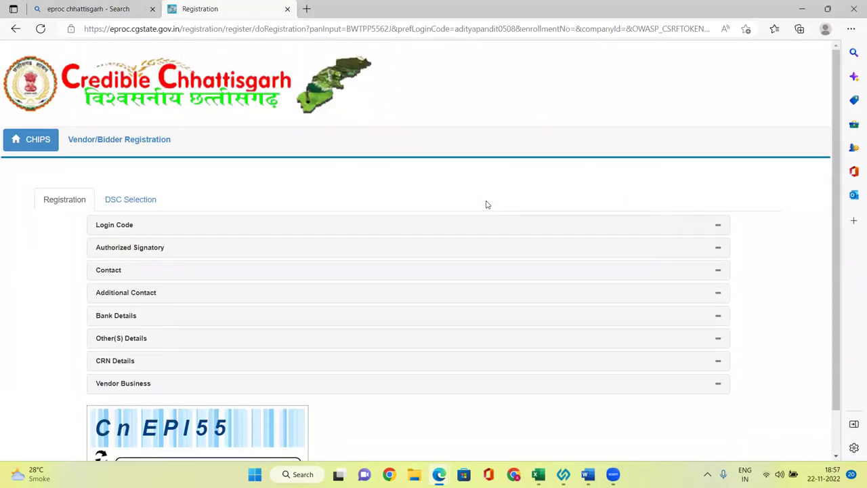
click(238, 34)
key(ctrl+c)
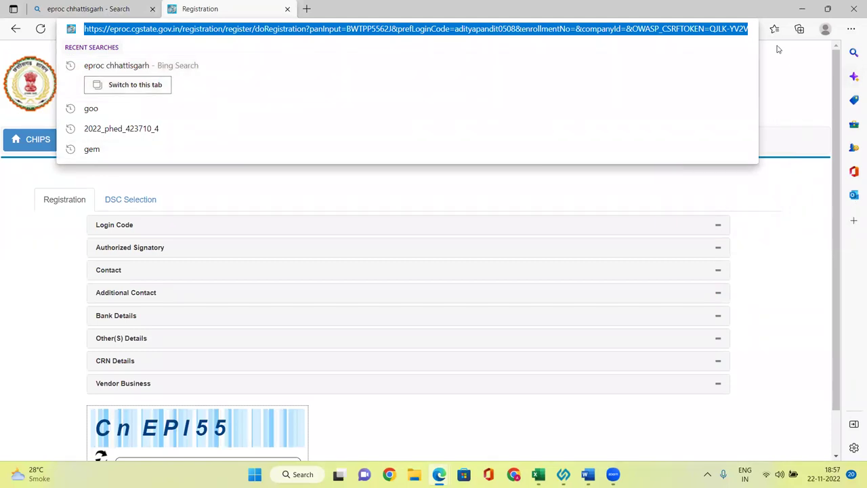
Open Edge's Settings and go to the Default browser page
click(67, 5)
click(257, 5)
click(95, 8)
click(257, 4)
click(851, 29)
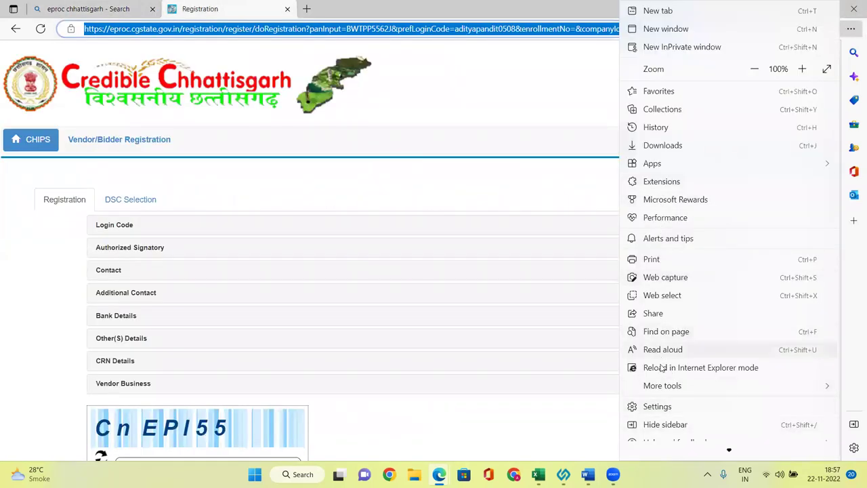
click(655, 407)
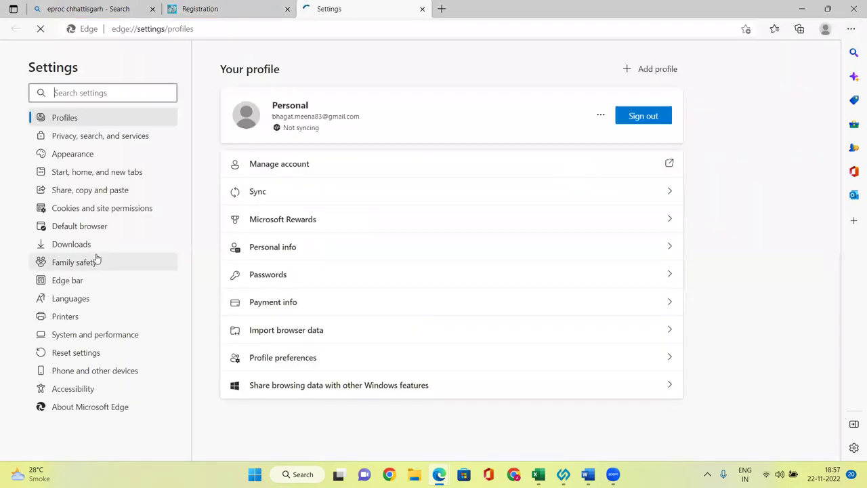
click(80, 226)
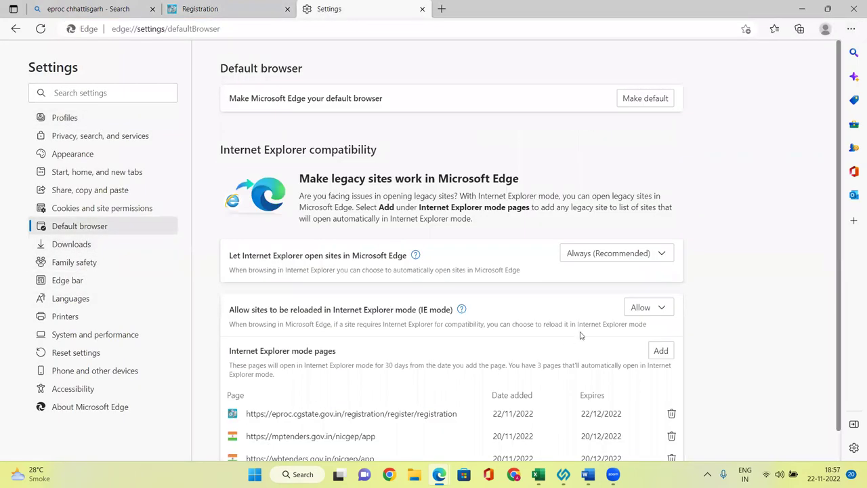
Add the pasted doRegistration address as a fourth IE mode page, then return to the registration tab
click(661, 351)
key(ctrl+v)
click(377, 287)
scroll(393, 379, down, 1)
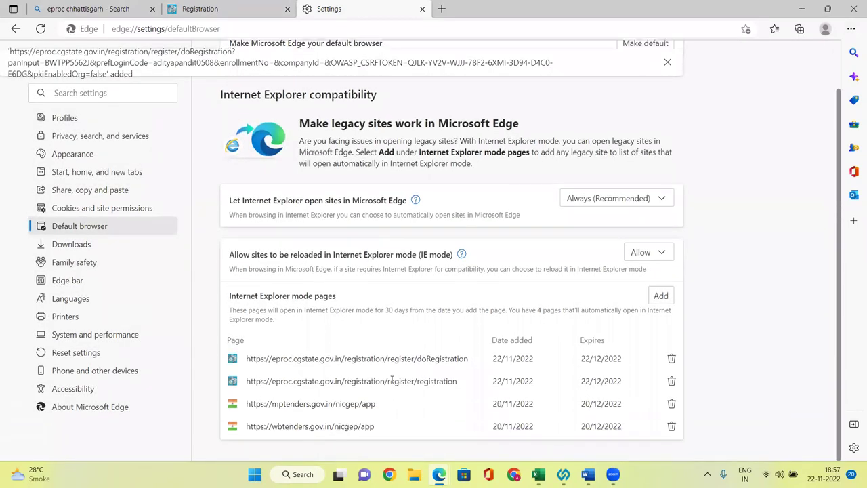
click(327, 30)
click(237, 9)
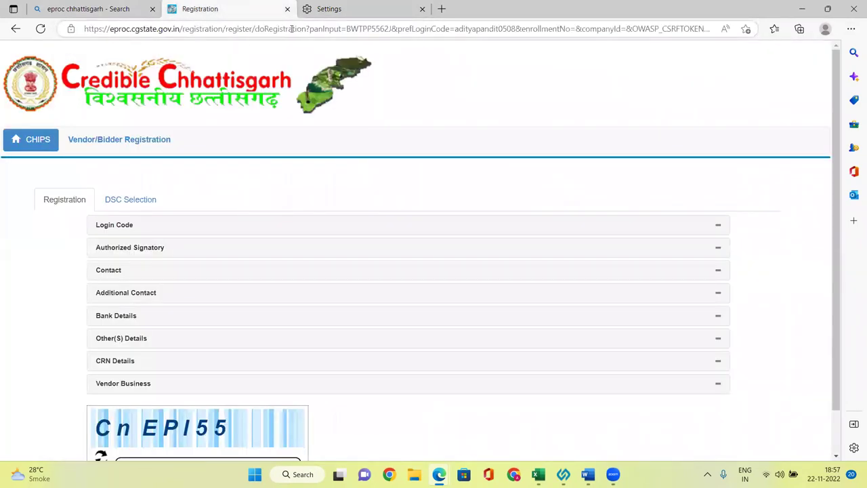
Reload the registration form in IE mode, enter captcha 3EqSd7B, and choose SAVE & NEXT
click(291, 28)
key(Return)
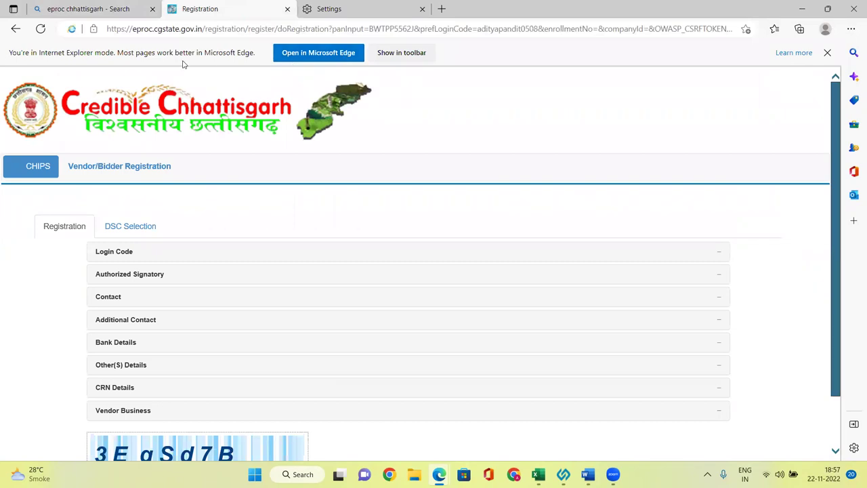
scroll(185, 416, down, 1)
click(185, 415)
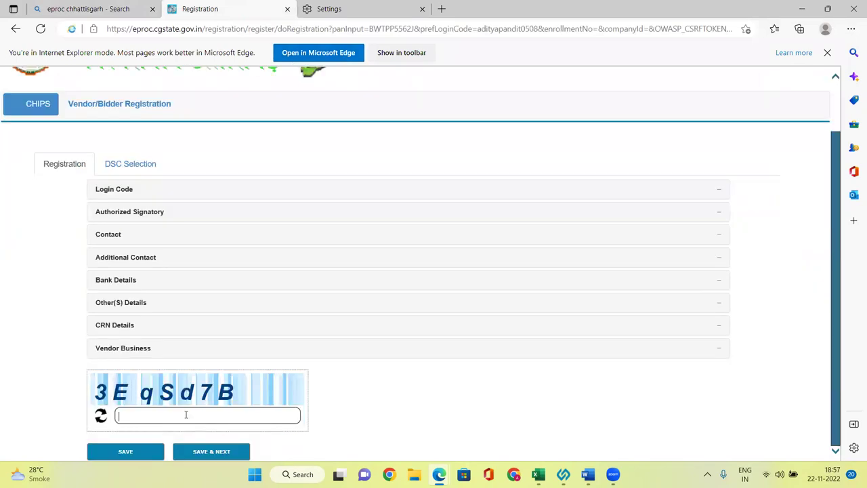
text(3EqSd7B)
click(214, 452)
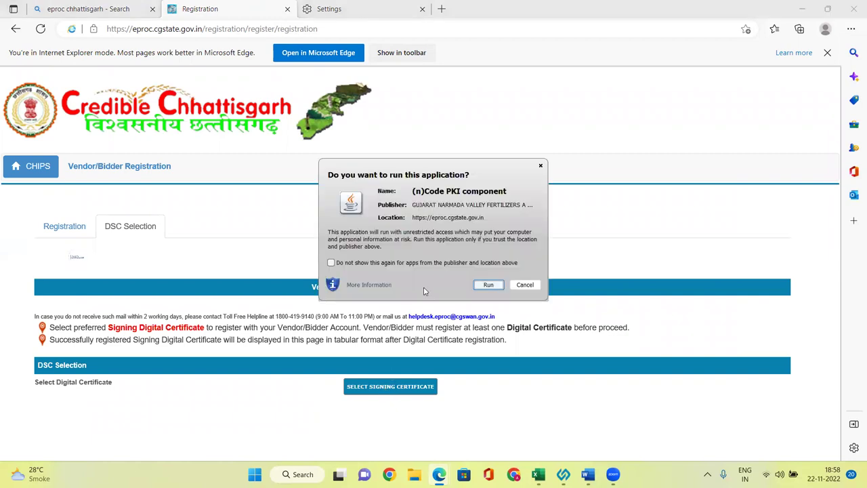
Allow the (n)Code PKI component, select the token's signing certificate, and log in with the User PIN
click(487, 285)
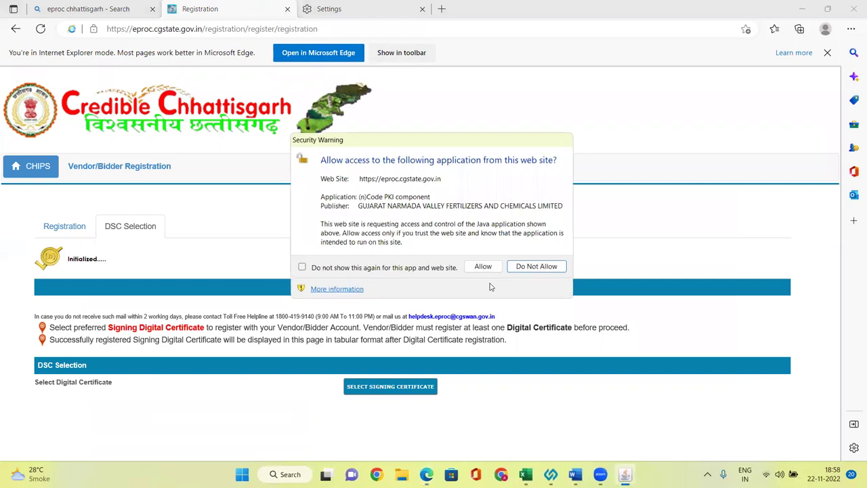
click(482, 266)
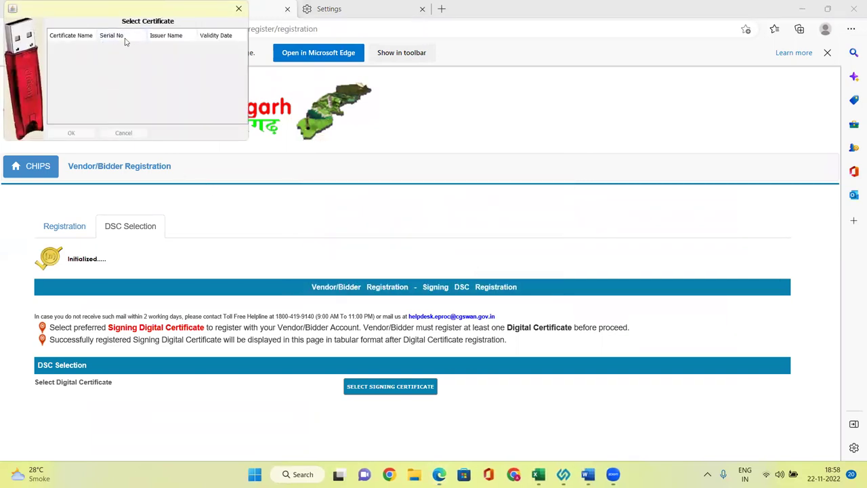
drag(139, 14, 200, 45)
click(133, 76)
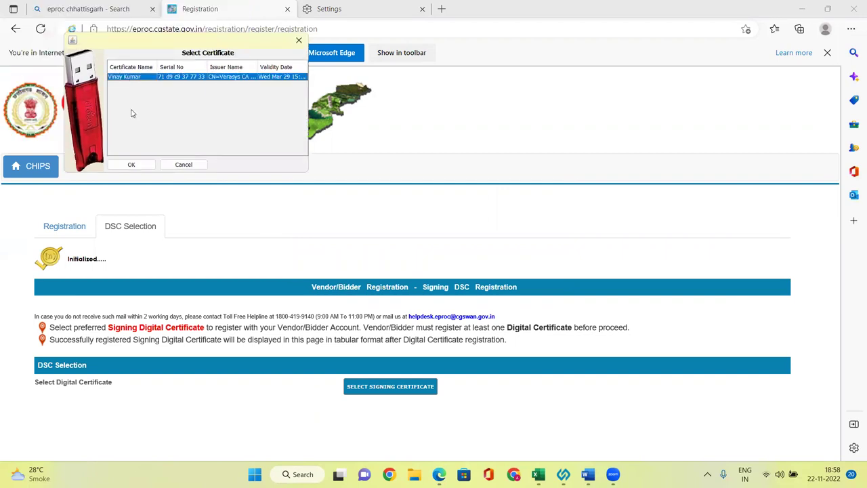
click(136, 166)
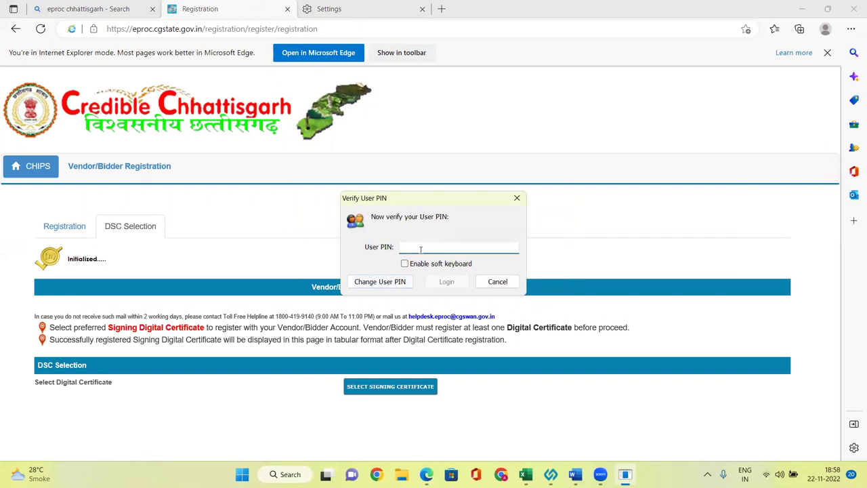
text(********)
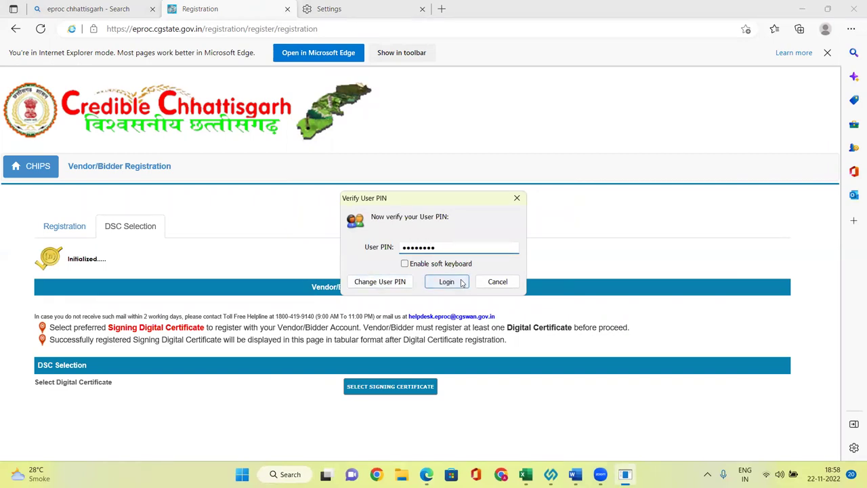
click(462, 283)
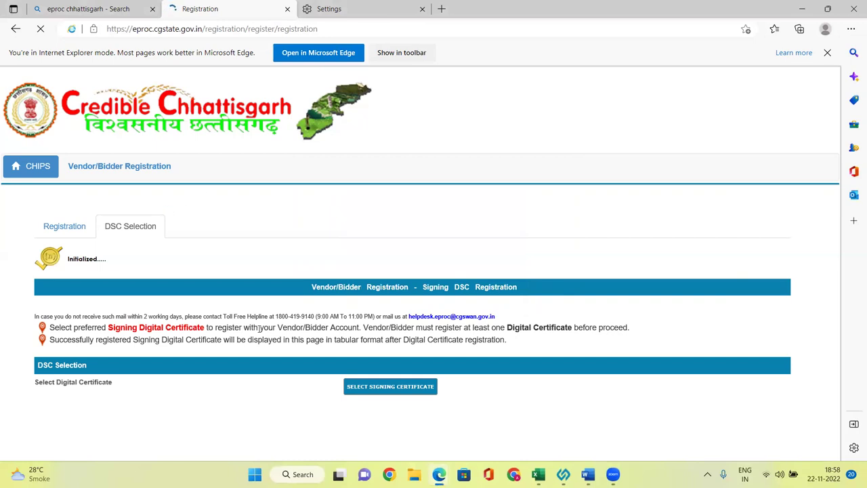